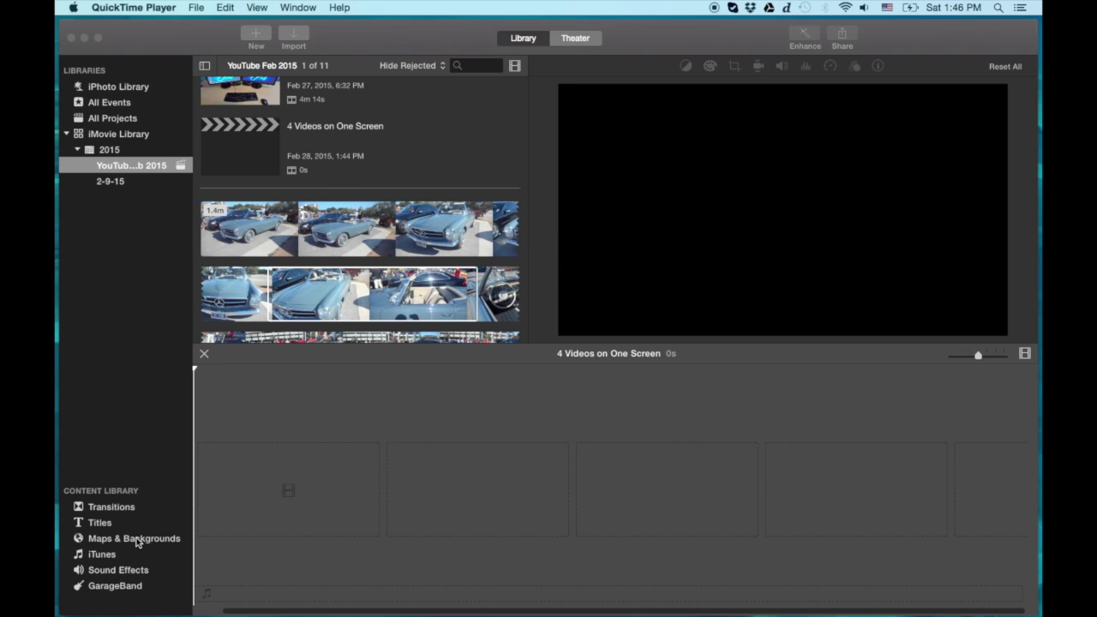
click(136, 537)
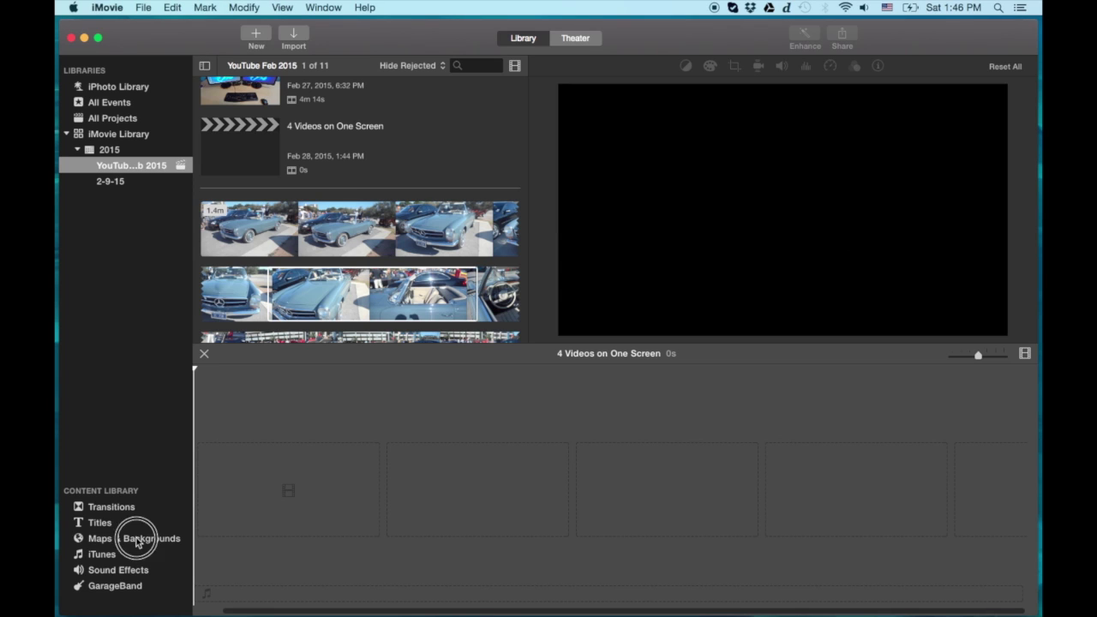
Bring iMovie forward and pick the Black solid-colour tile in Maps & Backgrounds.
scroll(360, 283, down, 5)
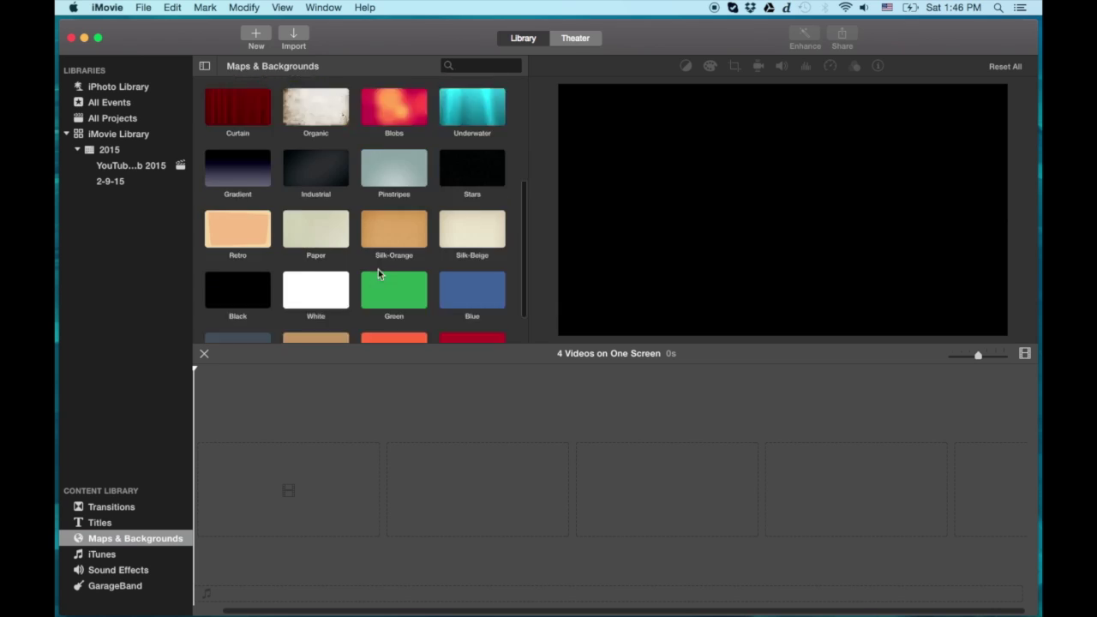
click(235, 246)
Place the Black background in the timeline and stretch it to 10 seconds.
drag(232, 246, 254, 463)
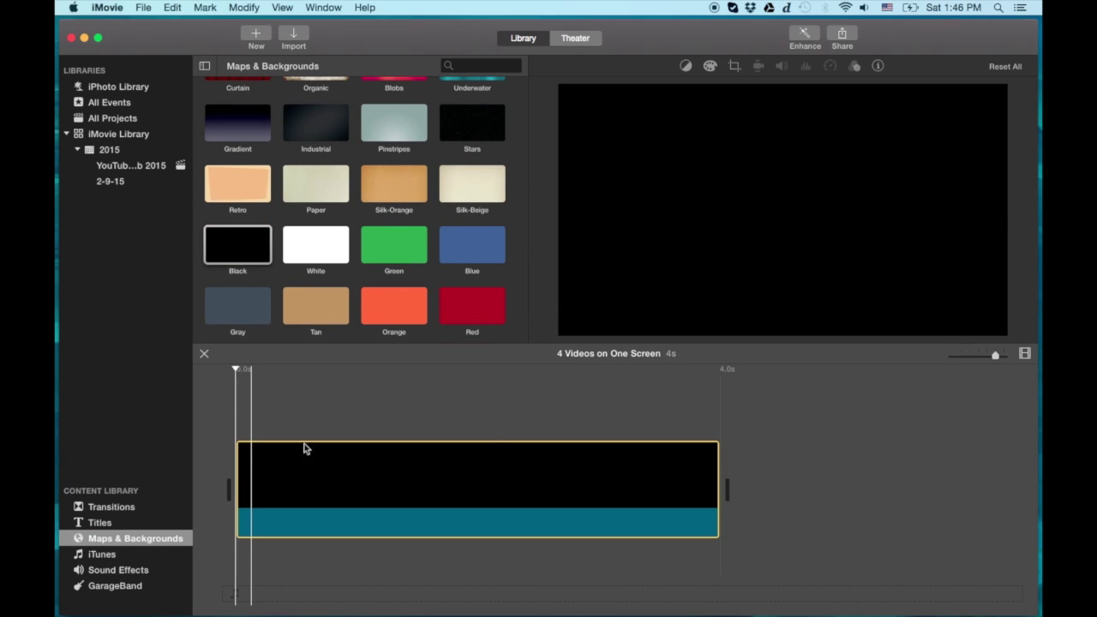
drag(995, 358, 986, 356)
drag(477, 491, 849, 500)
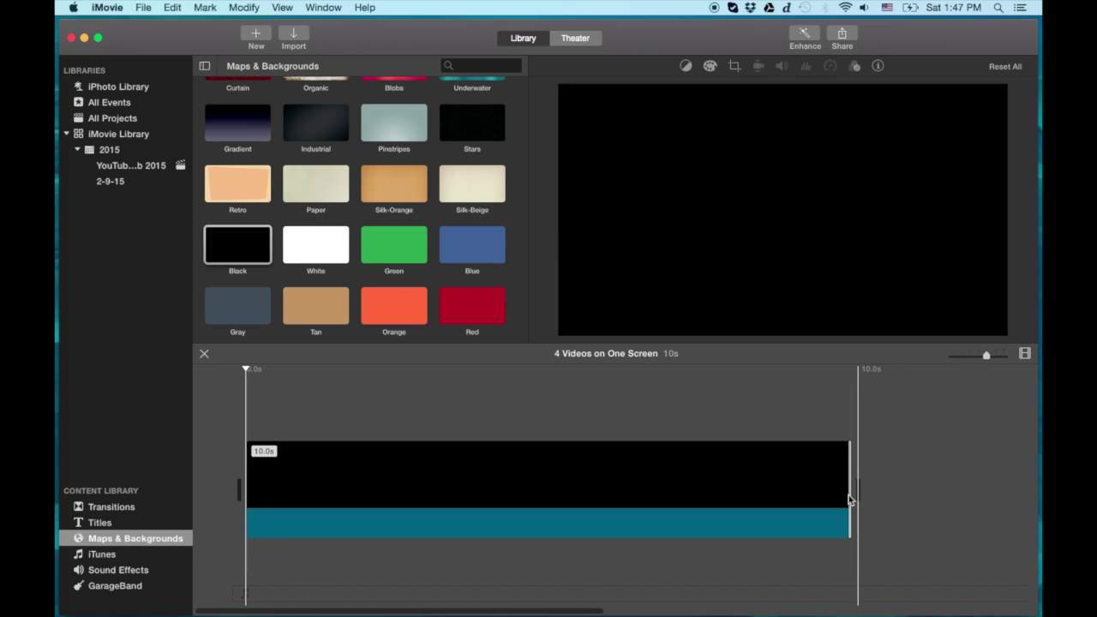
click(147, 169)
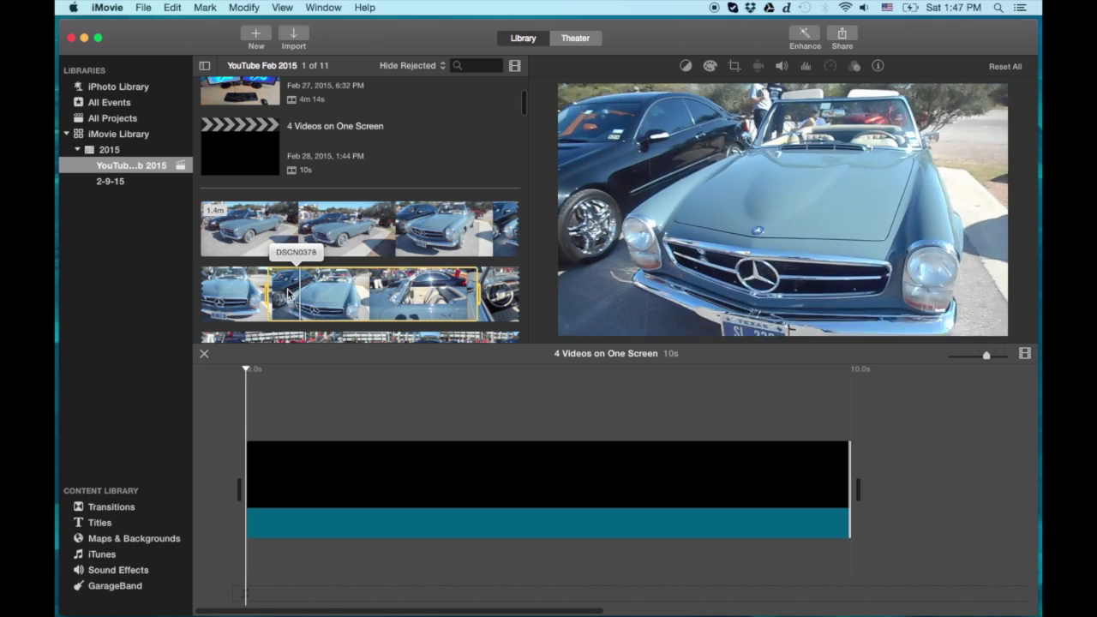
Add a muted DSCN0378 range above the black clip, starting at 0s, trimmed to 9.9s.
click(408, 313)
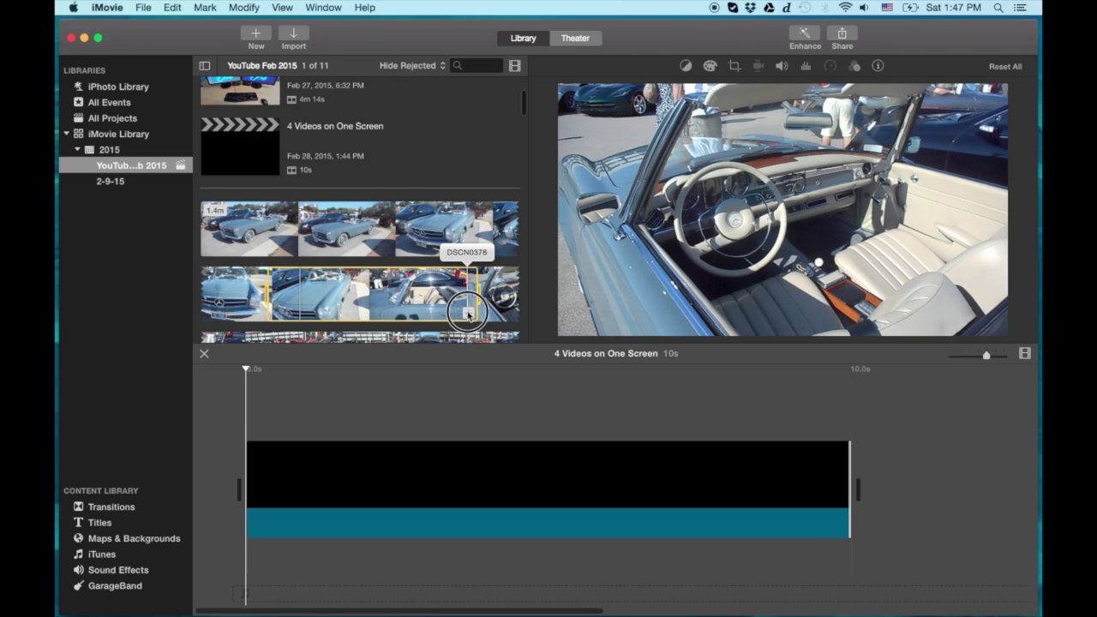
click(468, 314)
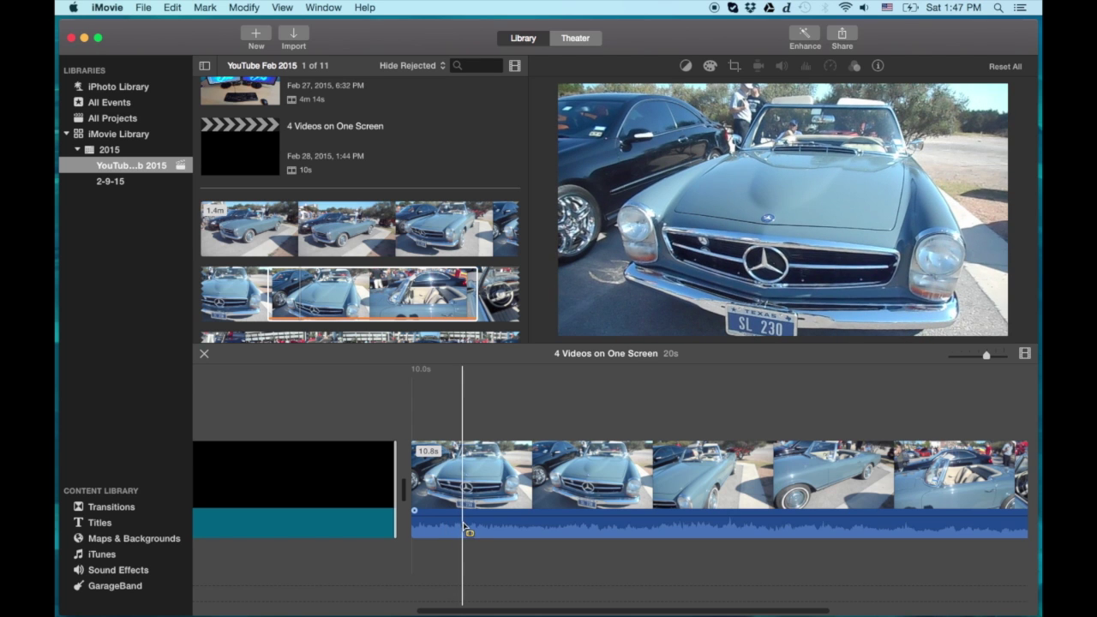
drag(466, 515, 466, 568)
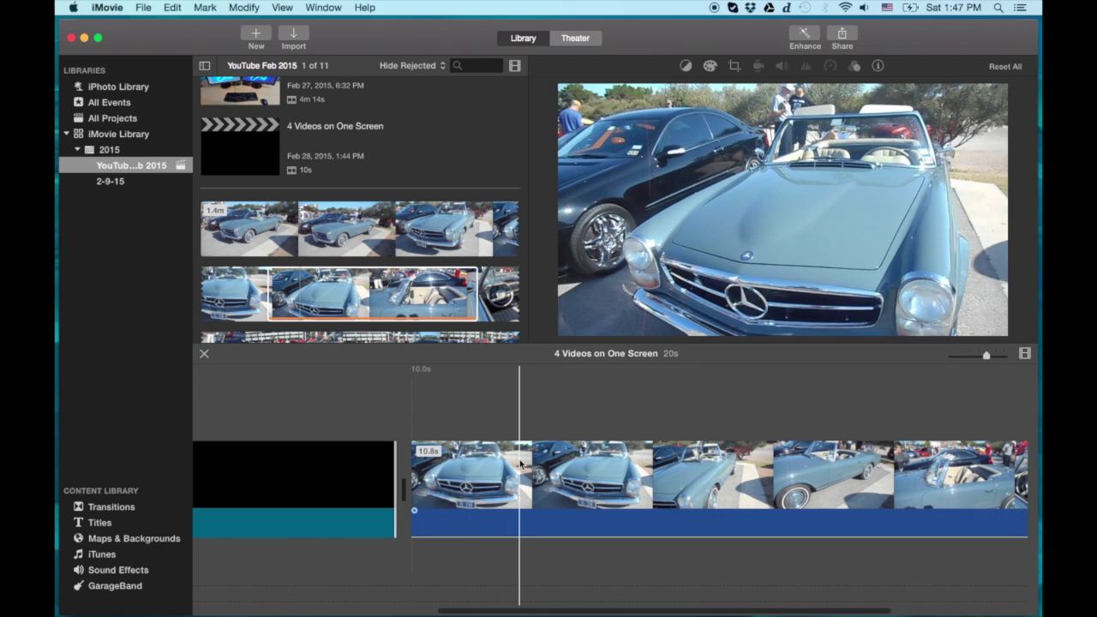
drag(519, 476, 81, 376)
drag(477, 416, 315, 417)
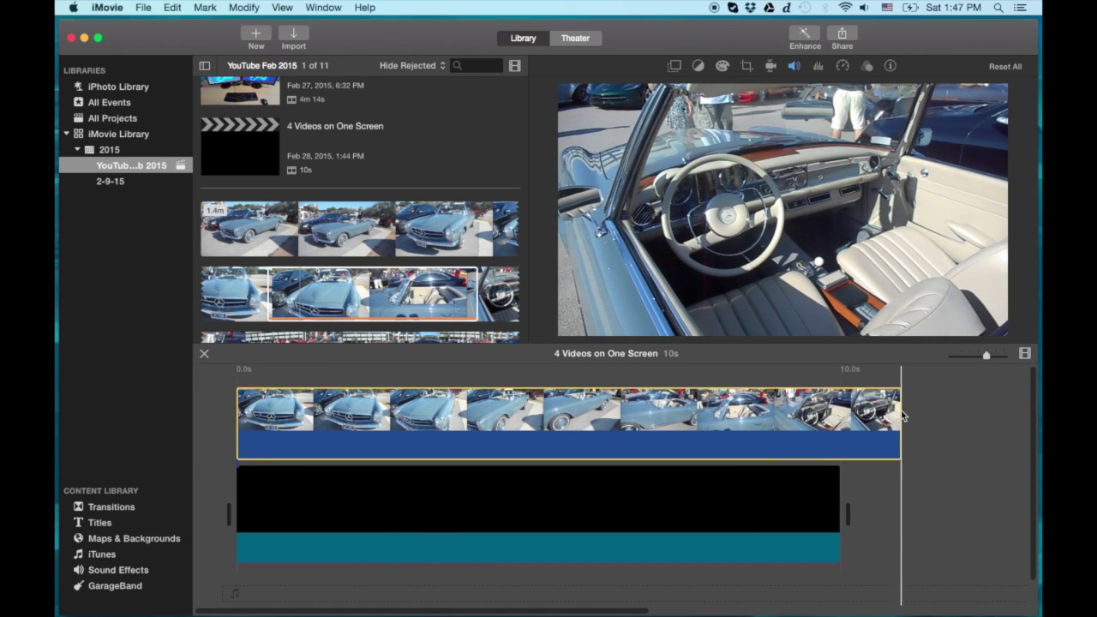
drag(900, 416, 836, 417)
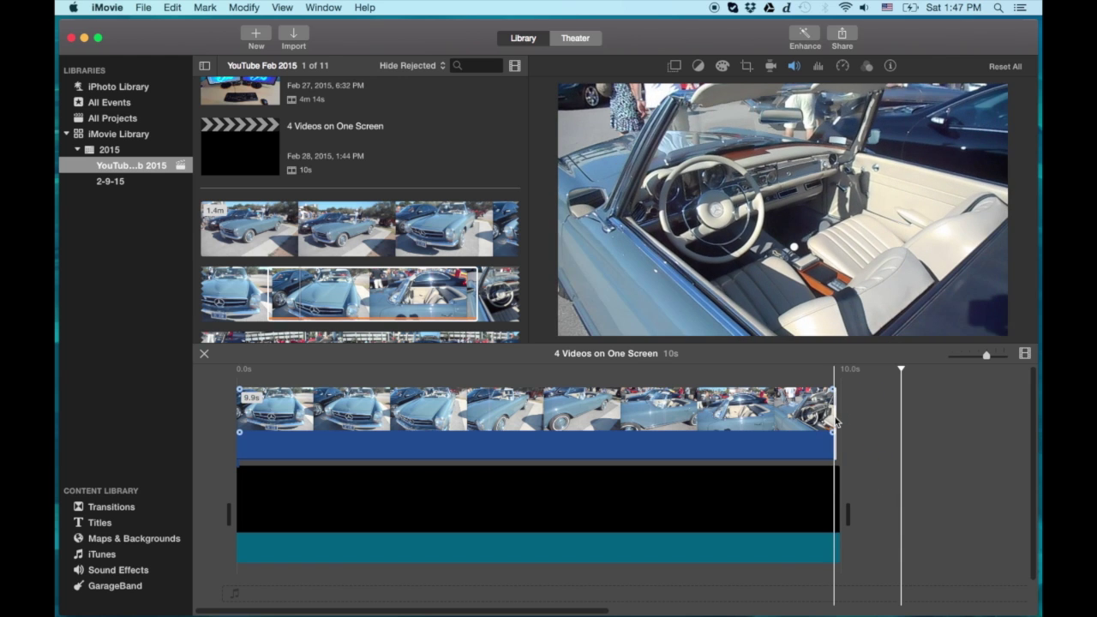
click(772, 418)
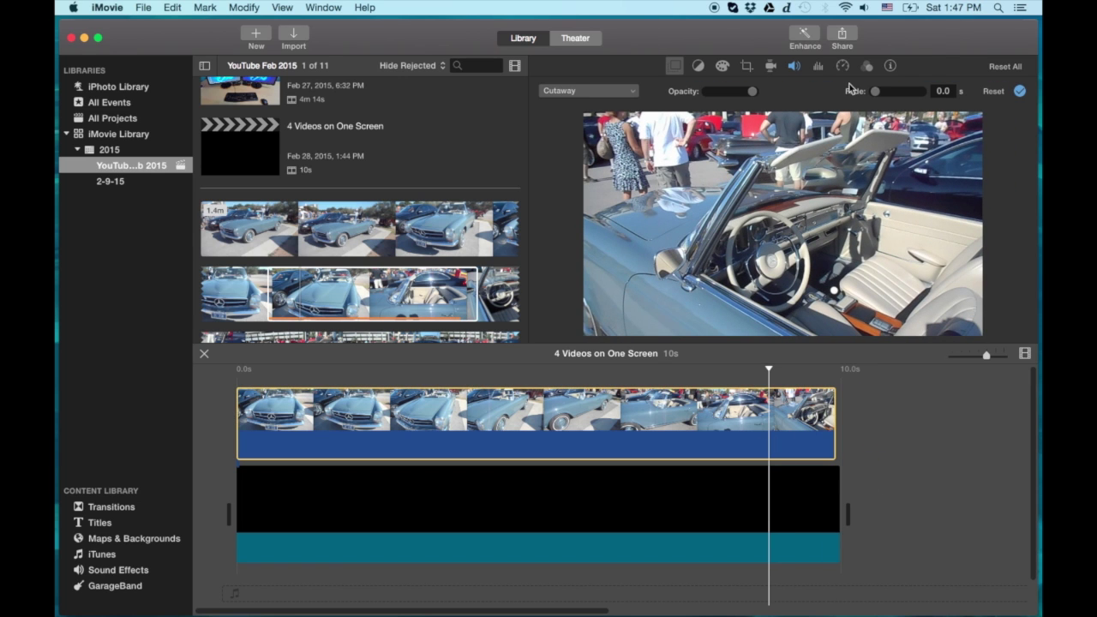
Make the car overlay a Picture in Picture with a 0.0-second dissolve.
click(626, 91)
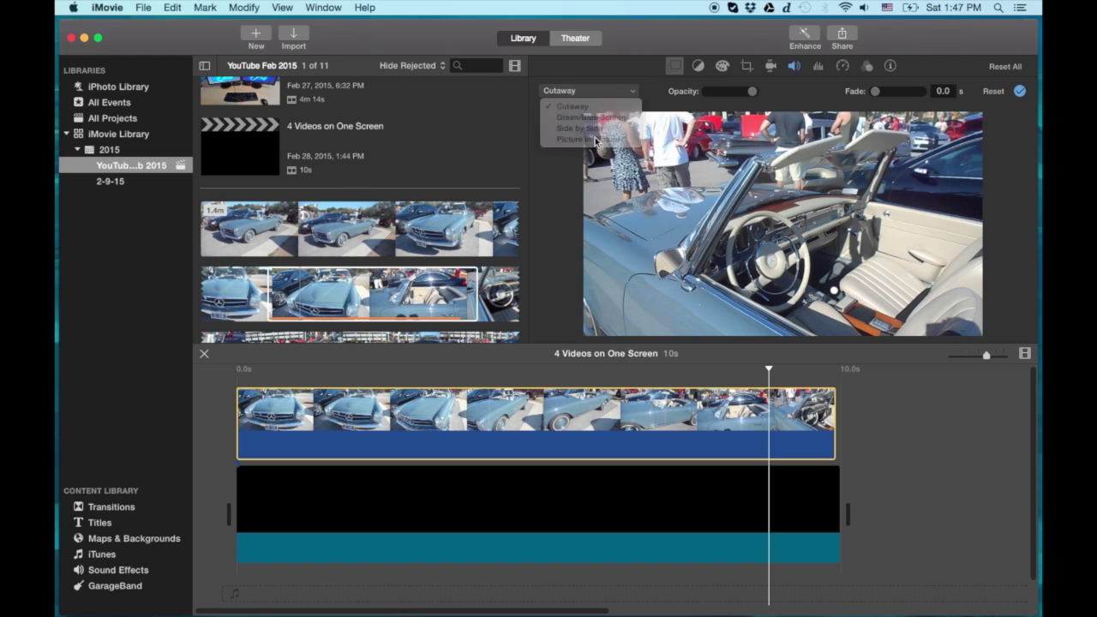
click(594, 138)
click(727, 91)
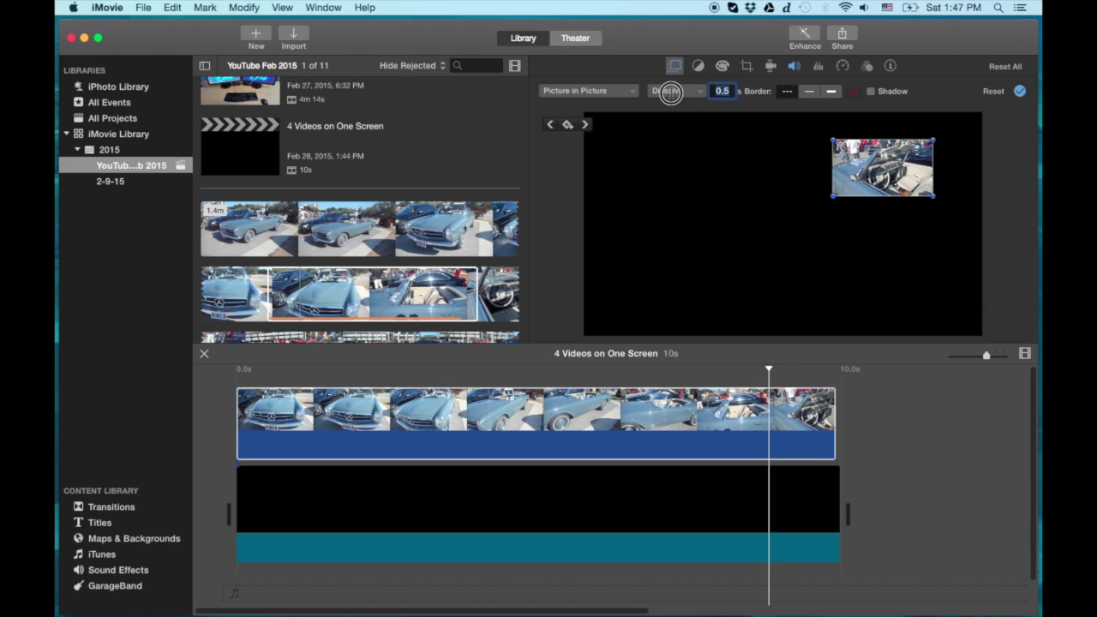
text(0.0)
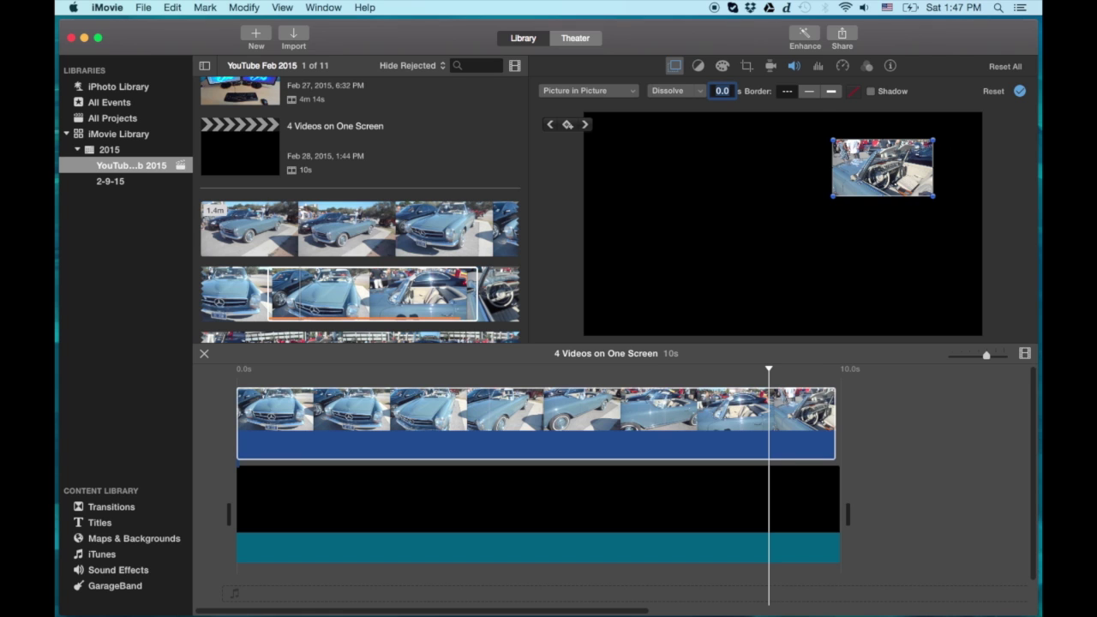
key(Return)
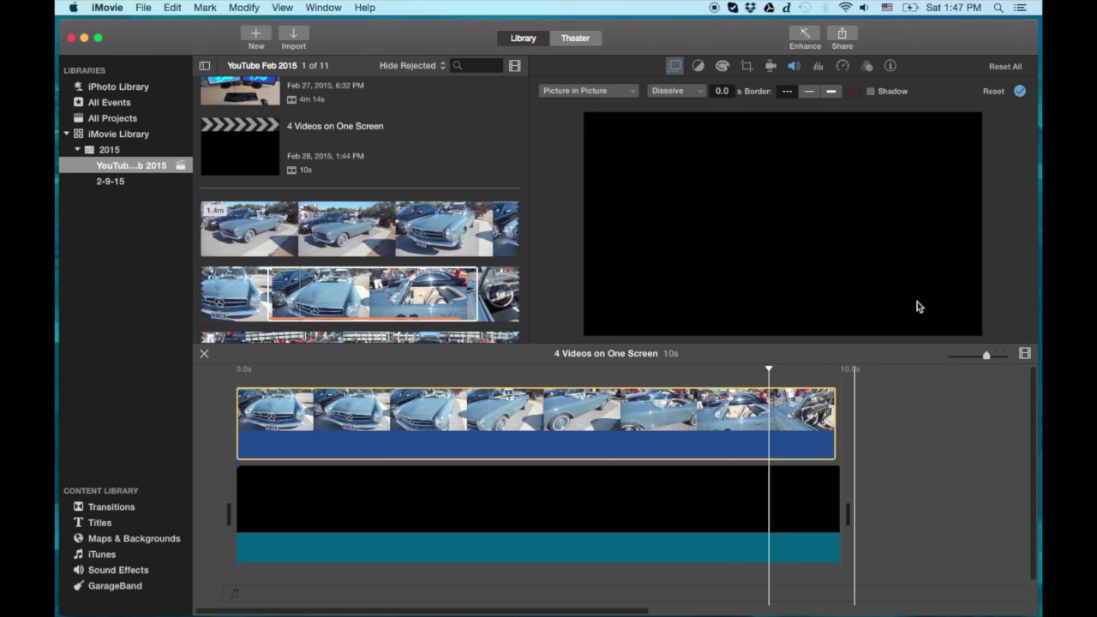
Fit the inset into the top-left quarter, preview it, and extend the clip to 10.0s.
click(725, 412)
drag(866, 167, 646, 148)
drag(693, 178, 742, 225)
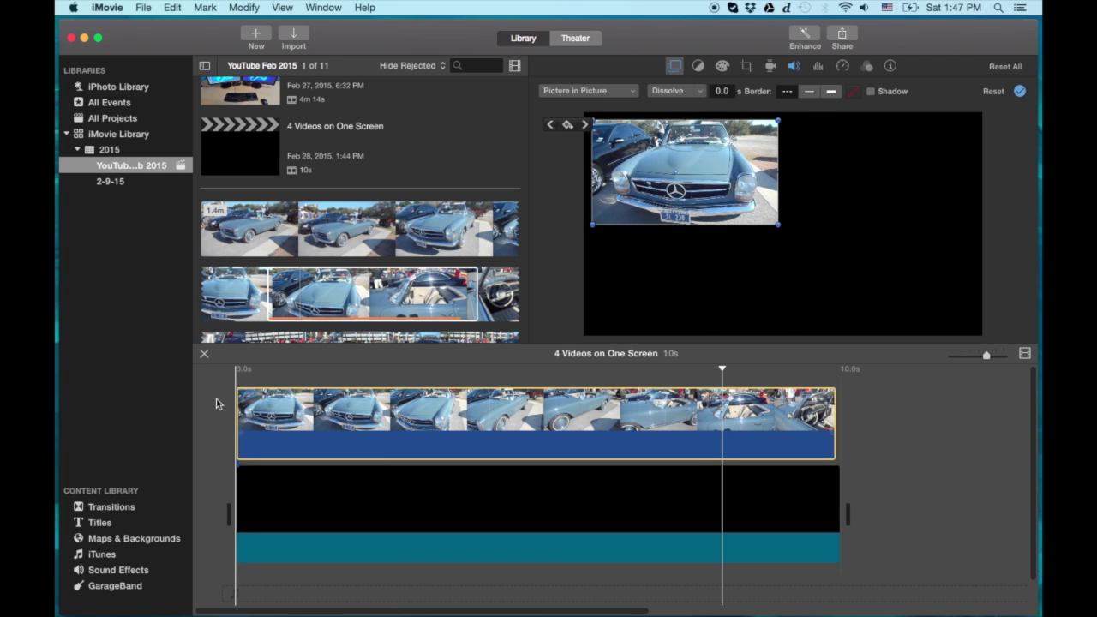
key(space)
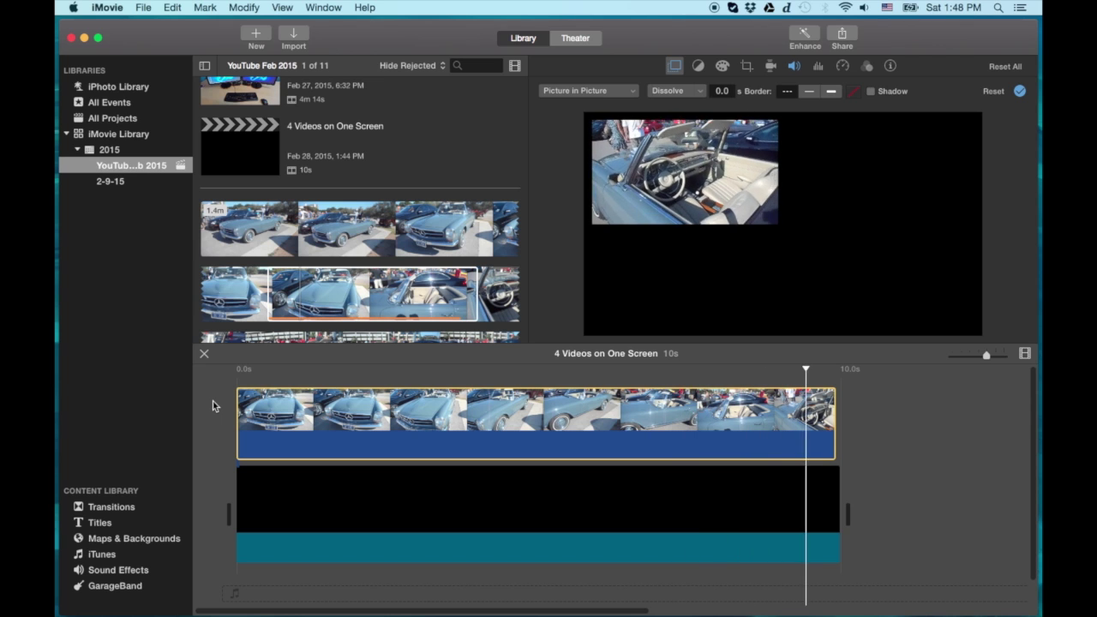
key(space)
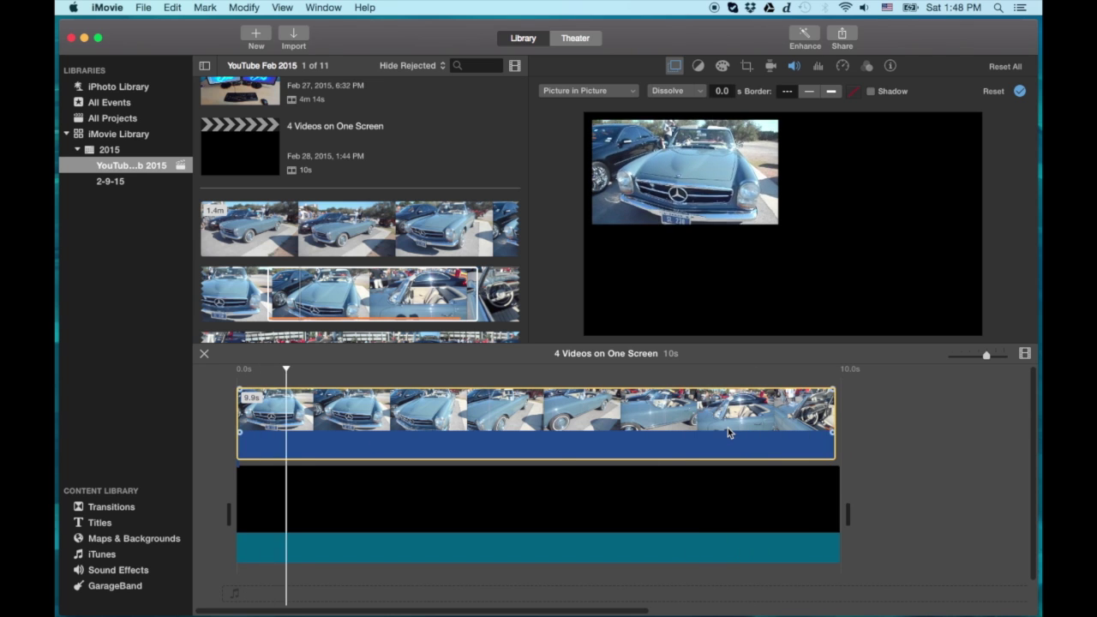
click(834, 411)
drag(835, 416, 840, 417)
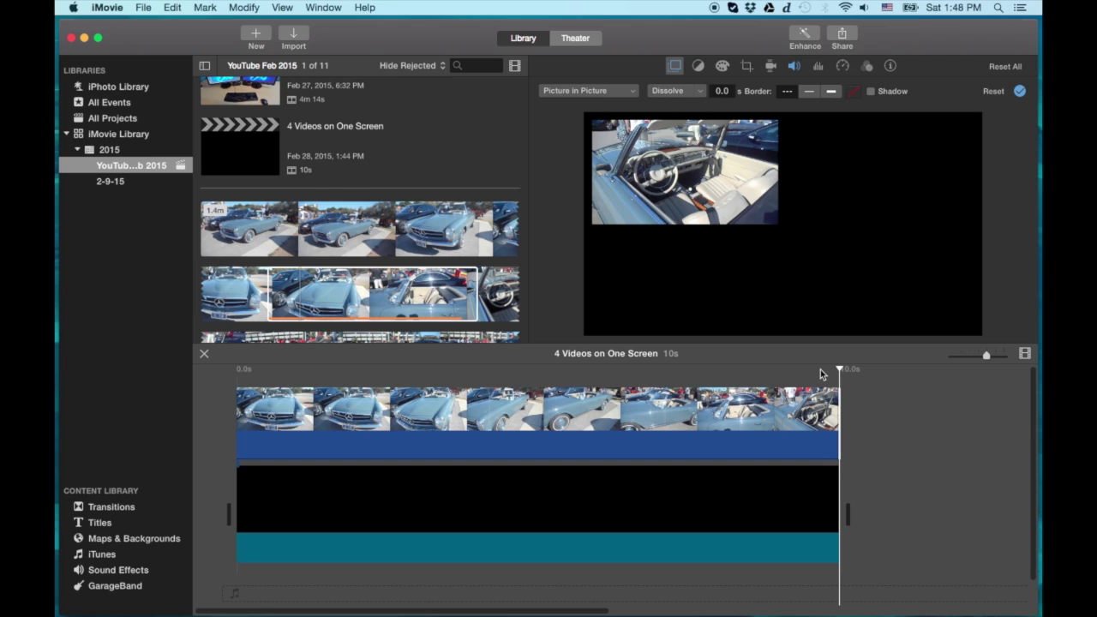
Start a Share > File export at 1920 x 1080 with Low quality.
click(927, 468)
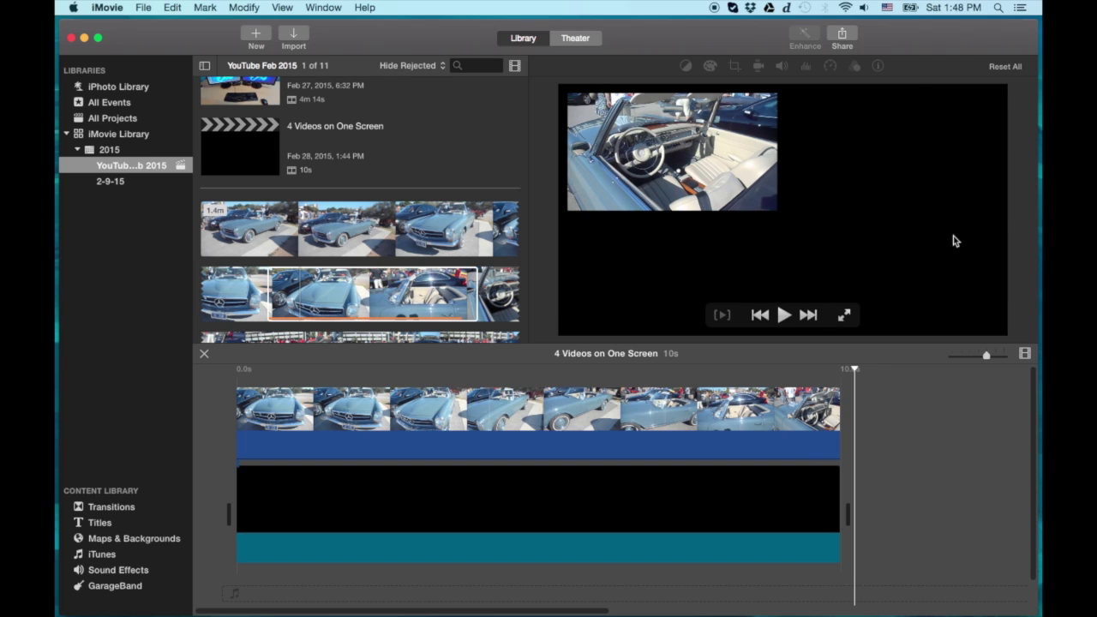
click(841, 36)
click(848, 185)
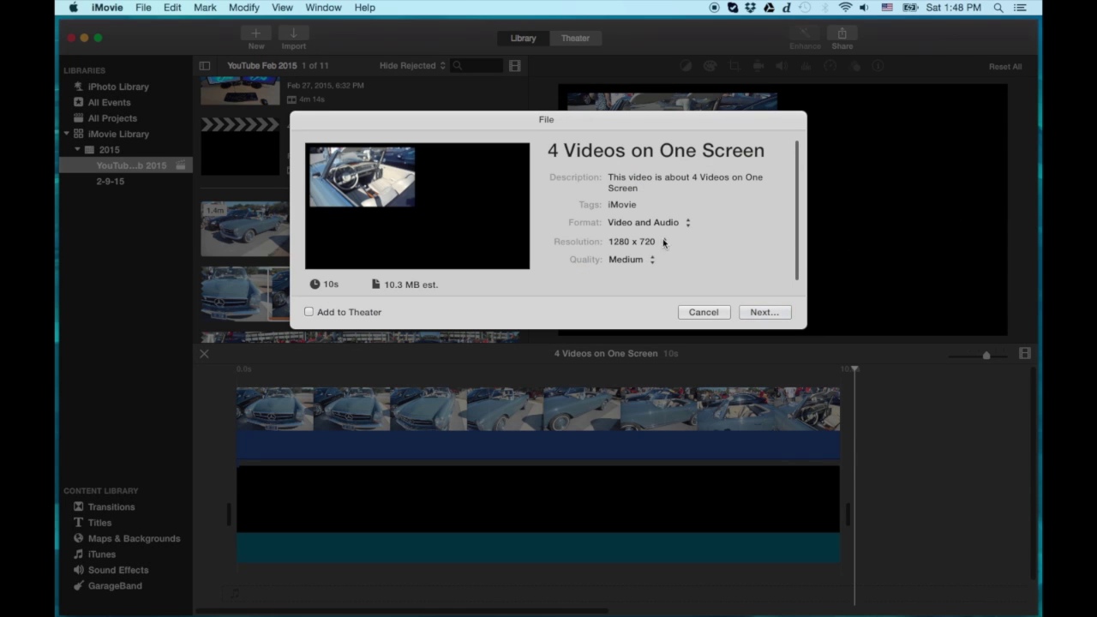
click(652, 260)
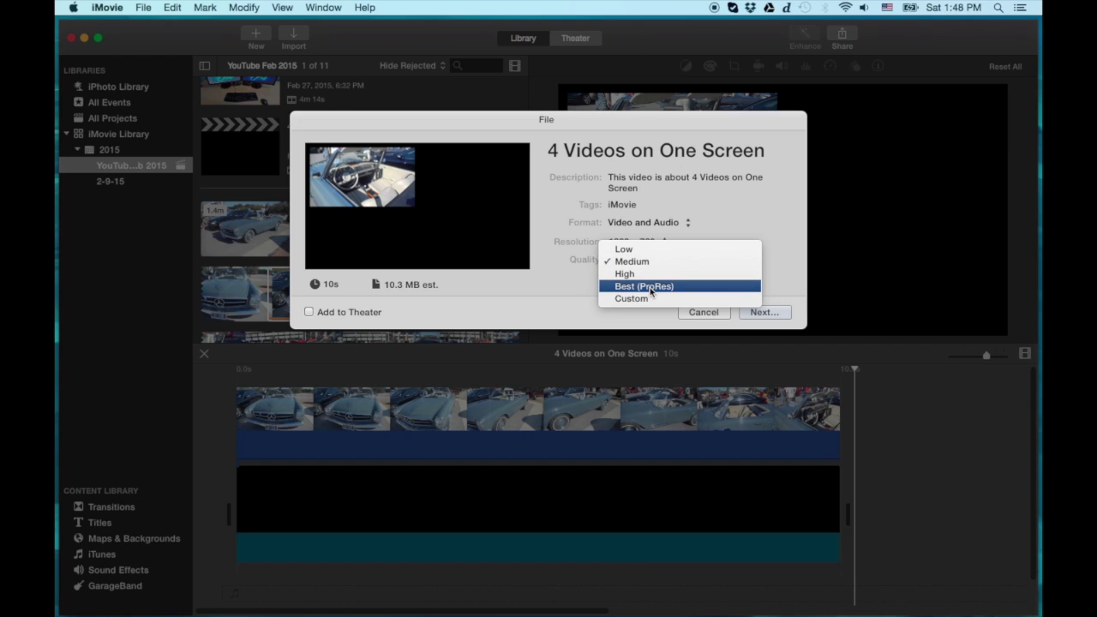
click(650, 287)
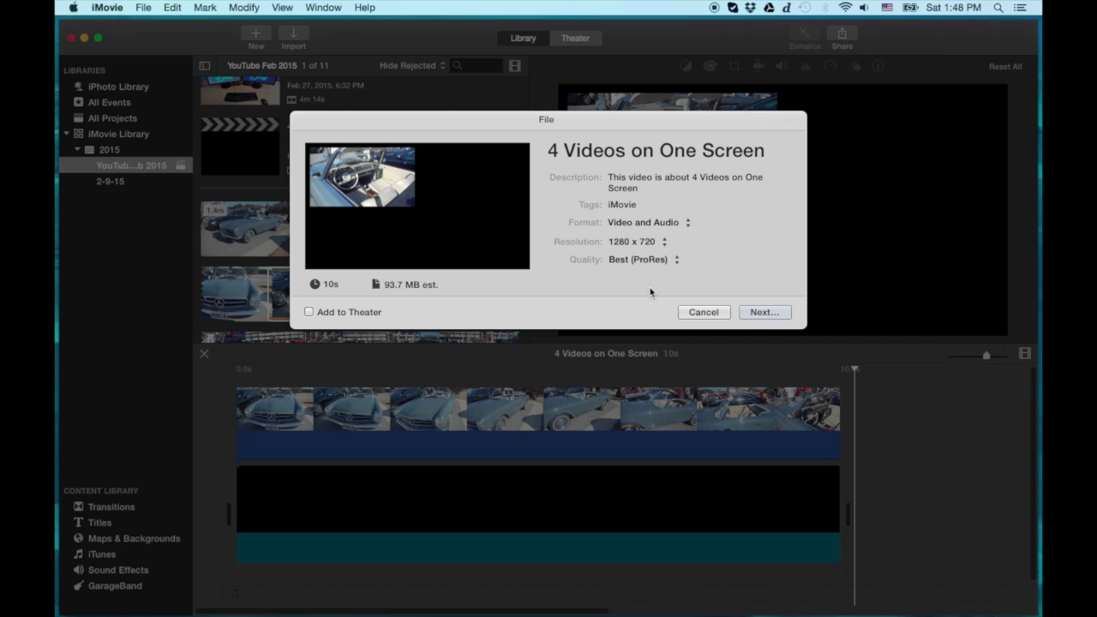
click(663, 243)
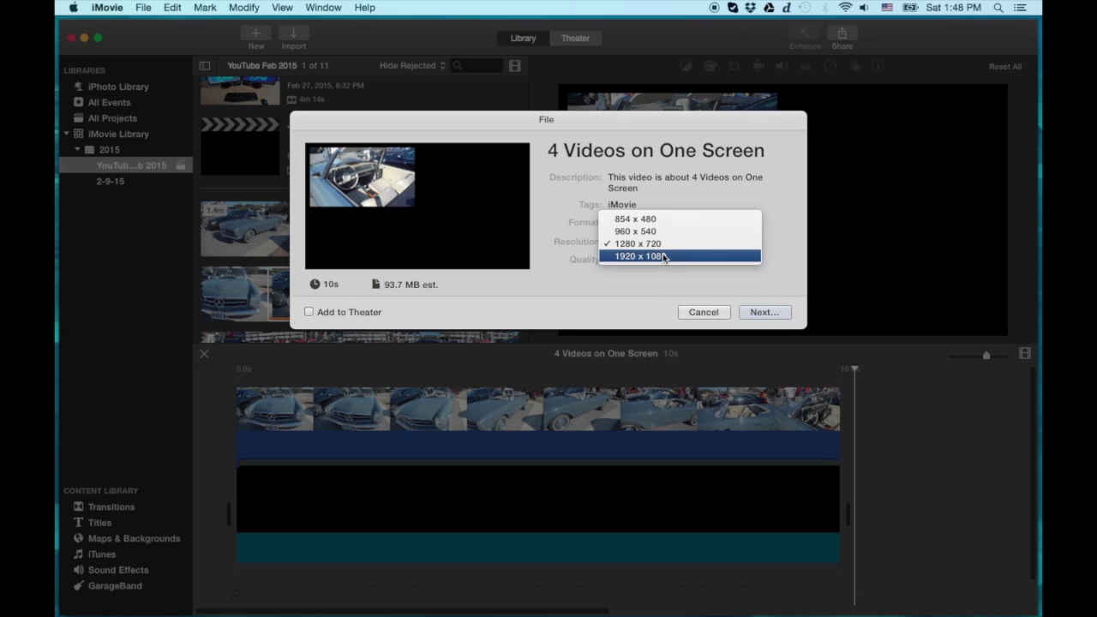
click(665, 257)
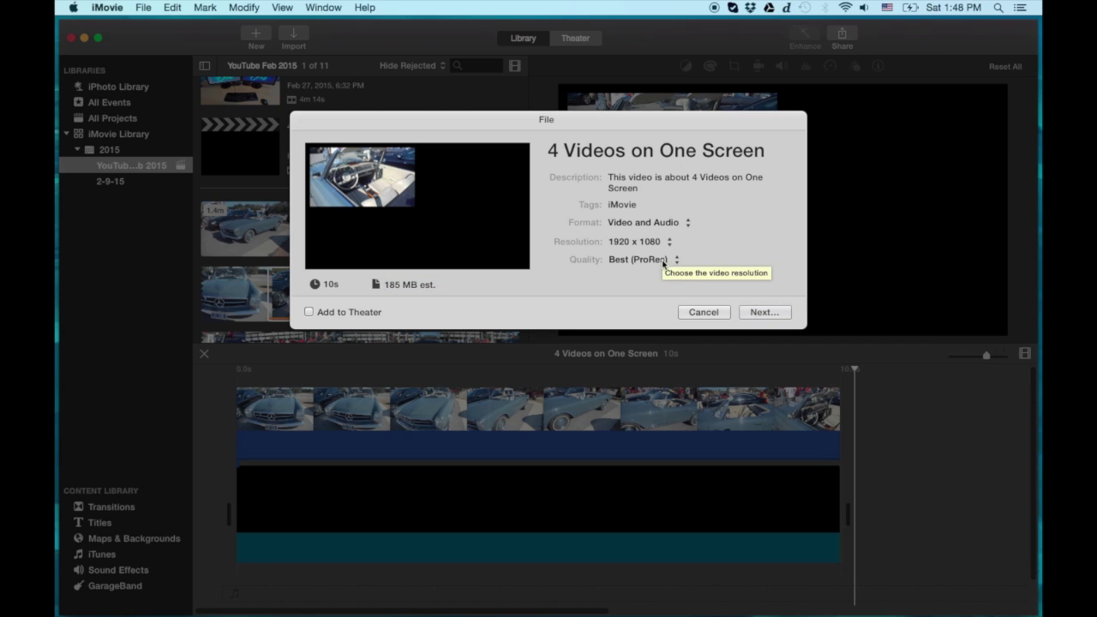
click(663, 262)
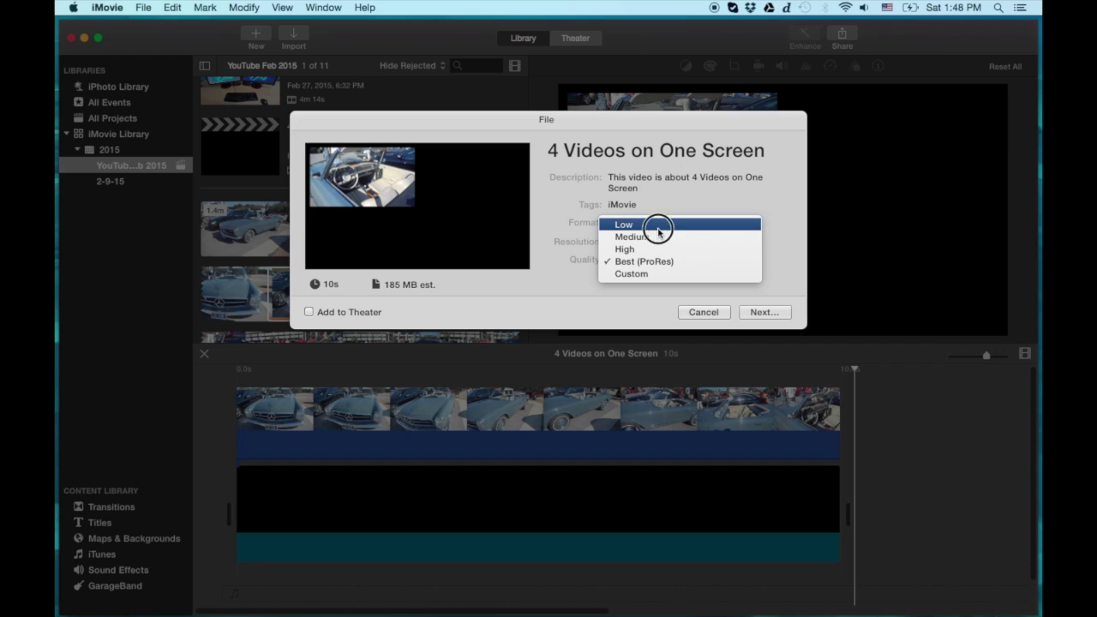
click(657, 227)
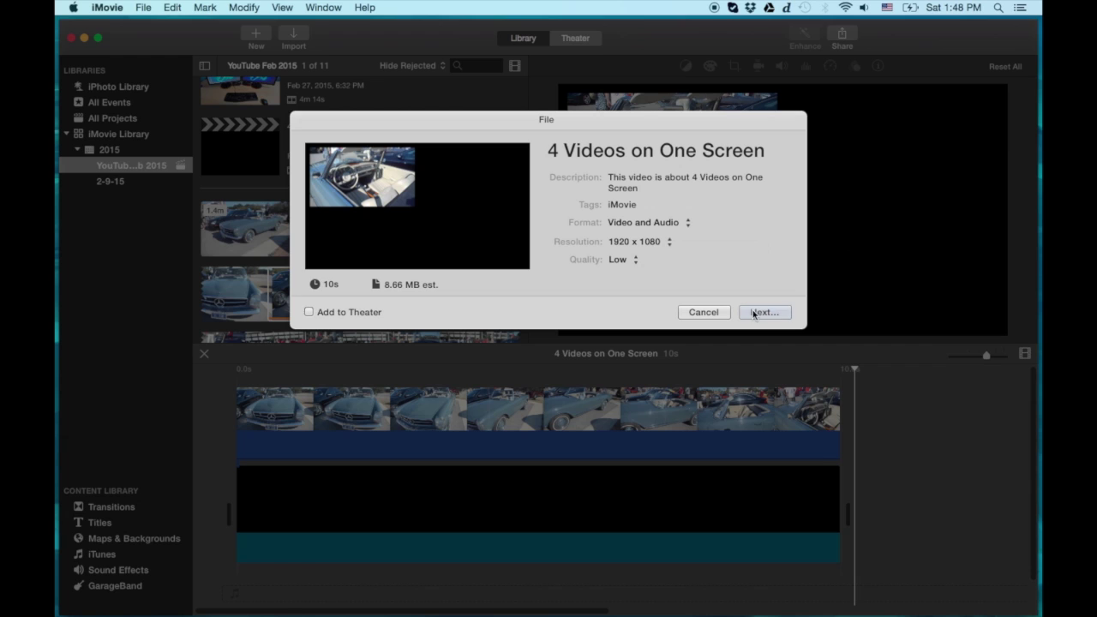
Title the export 'Top Right Corner' and save it to the Desktop.
click(767, 152)
drag(725, 150, 460, 113)
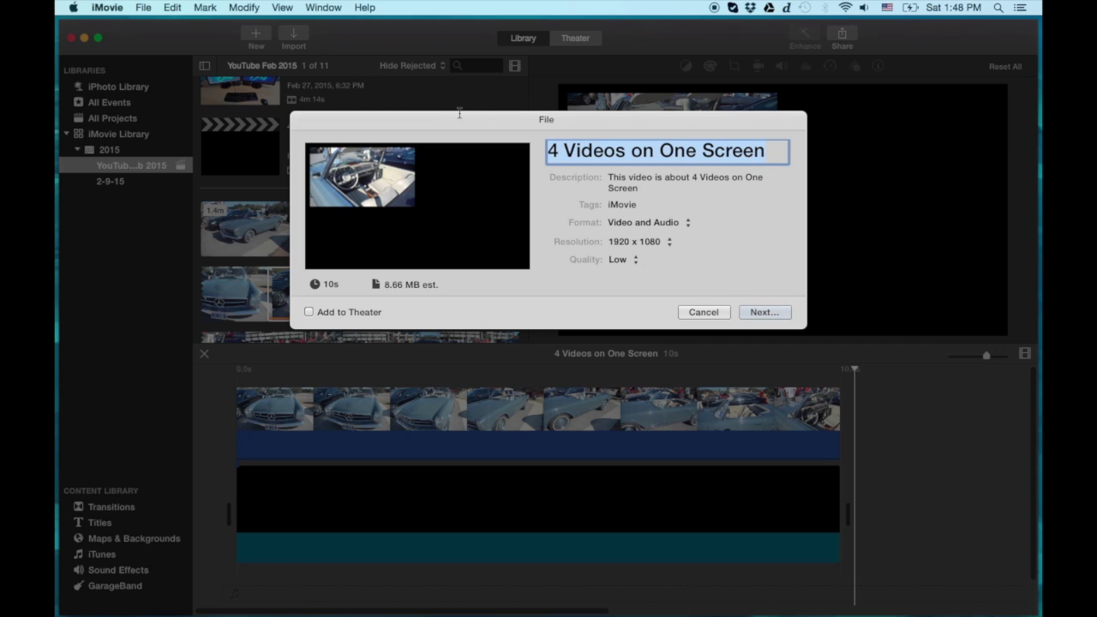
text(Top Right Corn)
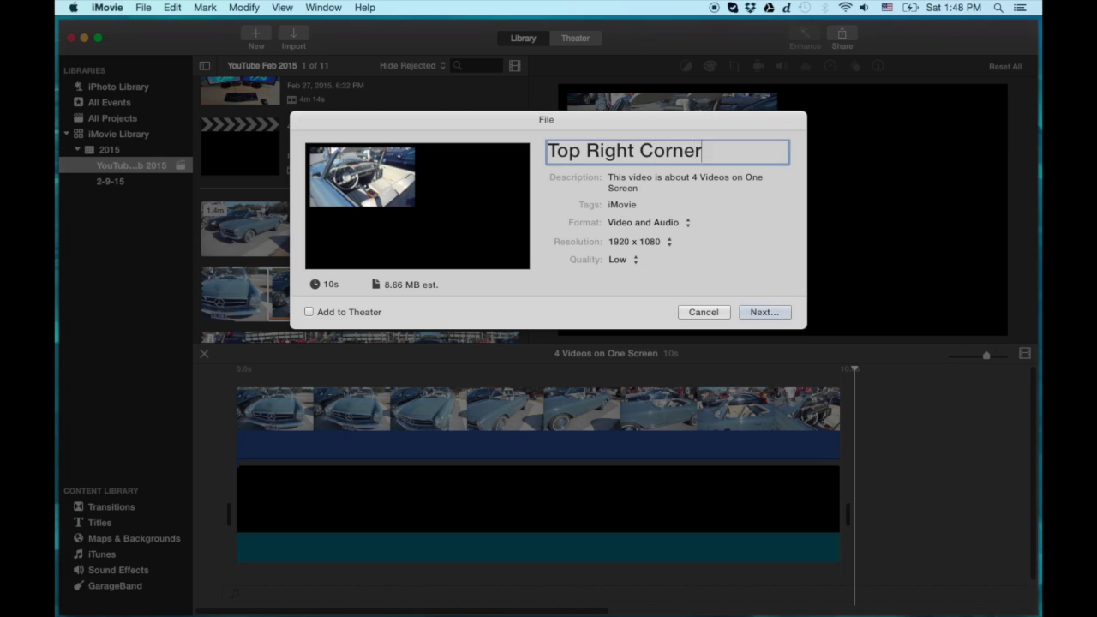
text(er)
click(761, 313)
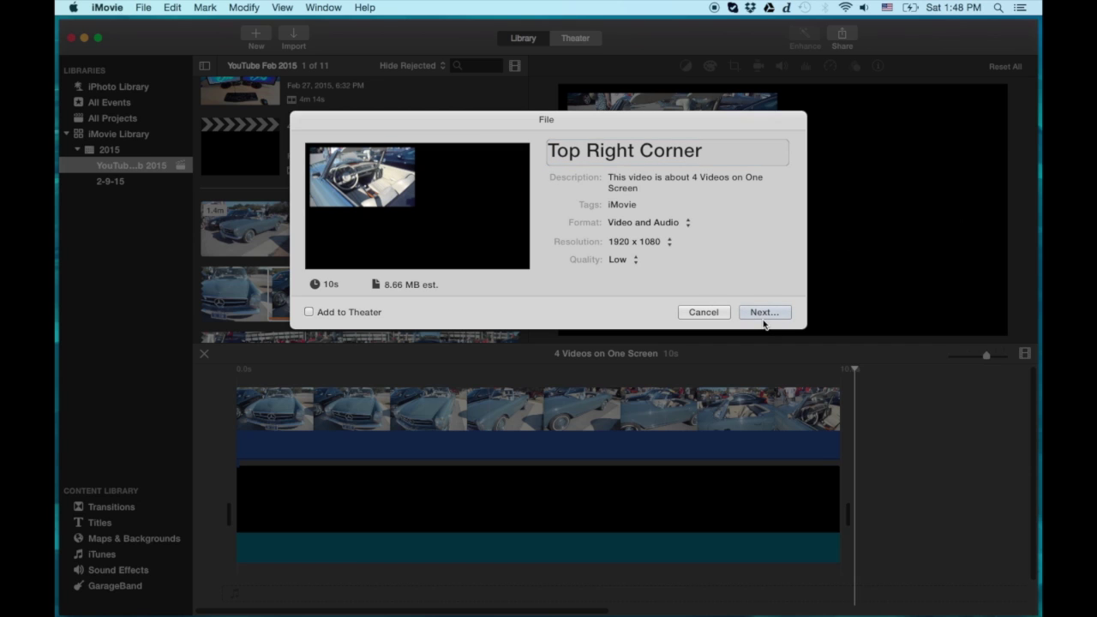
click(764, 313)
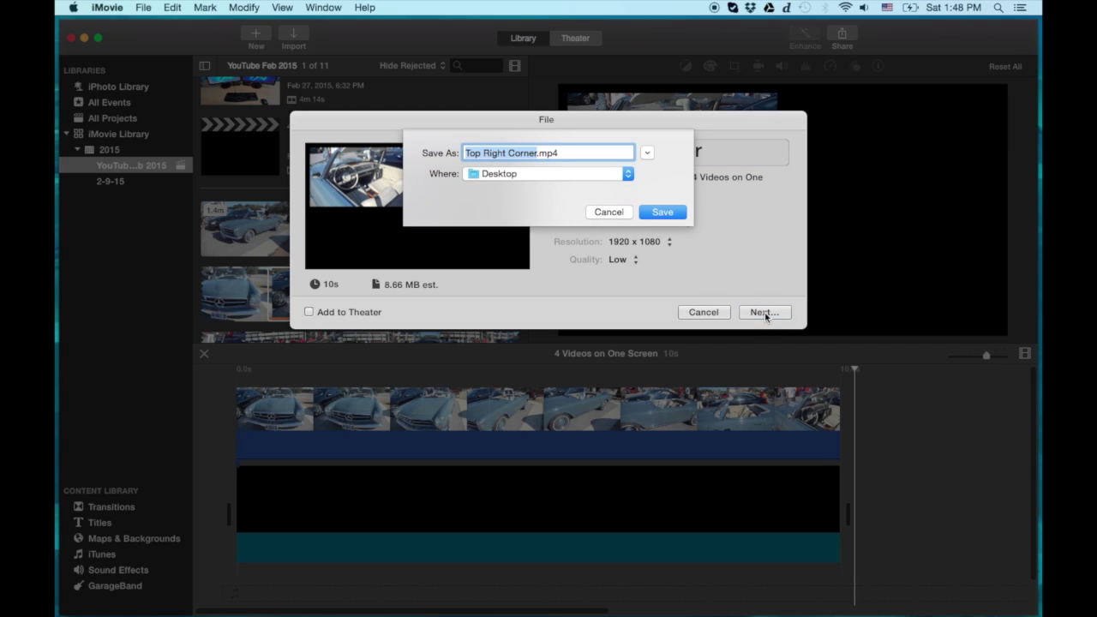
click(669, 212)
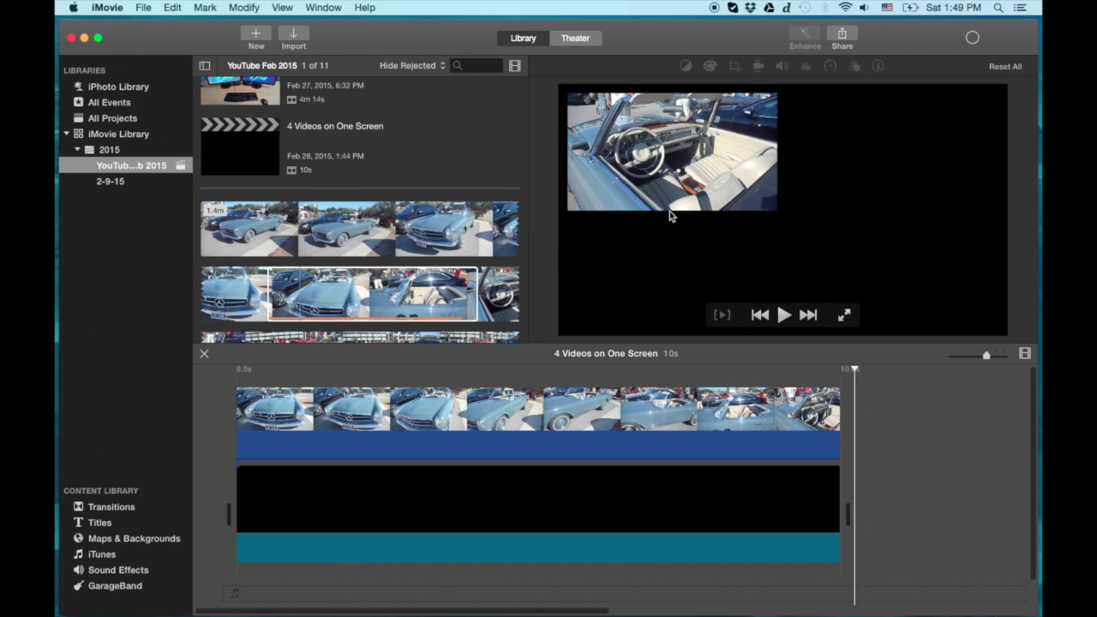
Watch the export finish, then delete the car overlay and black background from the timeline.
click(972, 38)
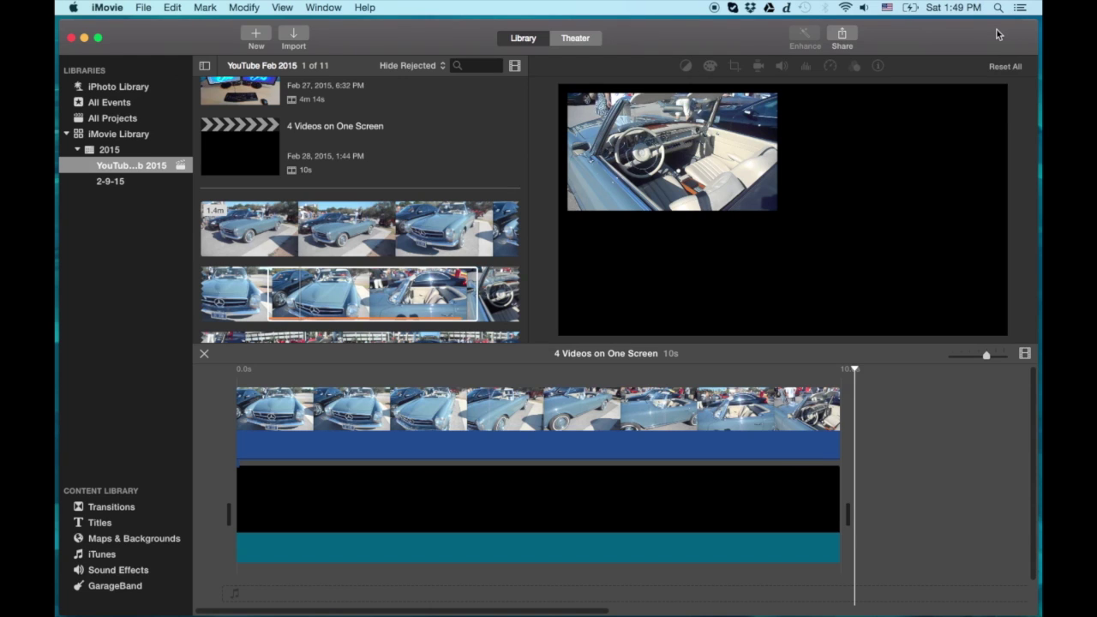
click(334, 416)
key(Delete)
click(339, 493)
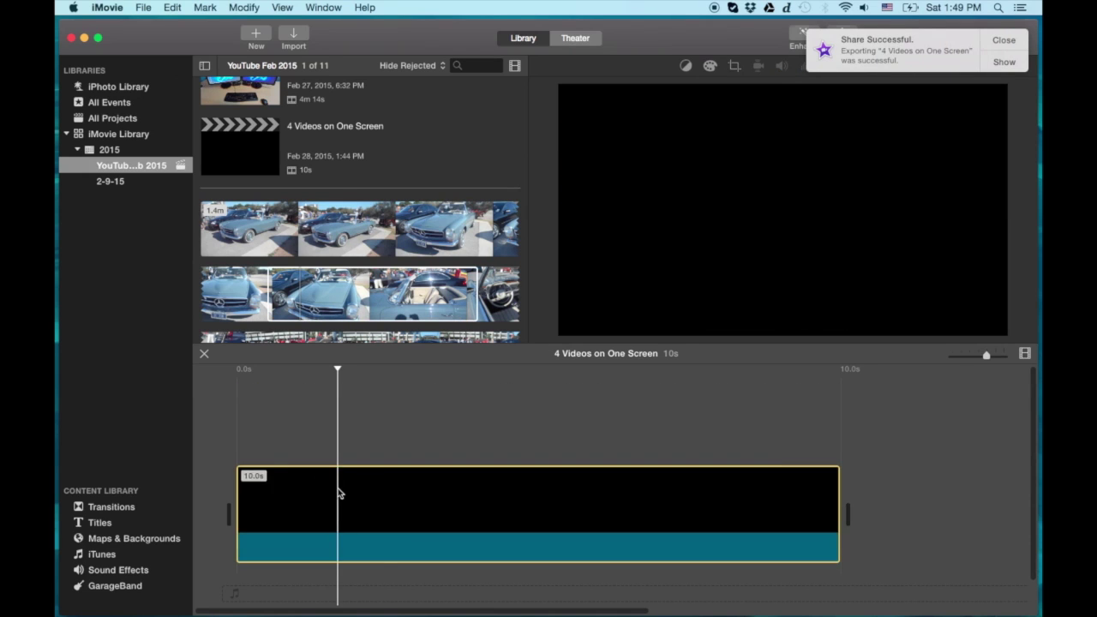
key(Delete)
Import Top Right Corner.mp4 from the Desktop into the event and select the new clip.
click(1002, 43)
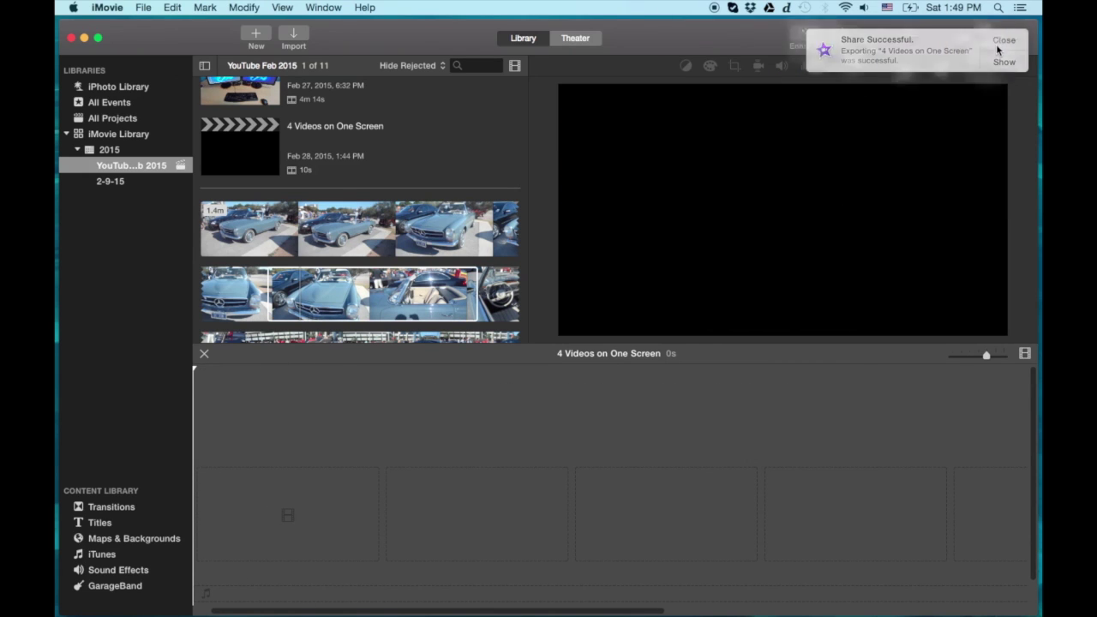
click(294, 38)
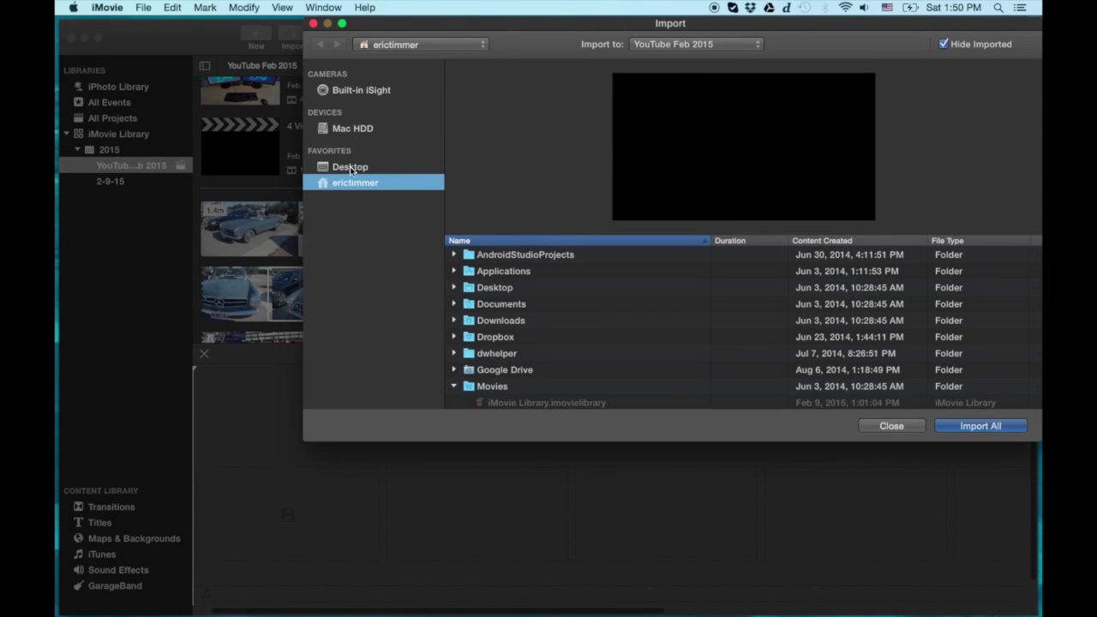
click(351, 168)
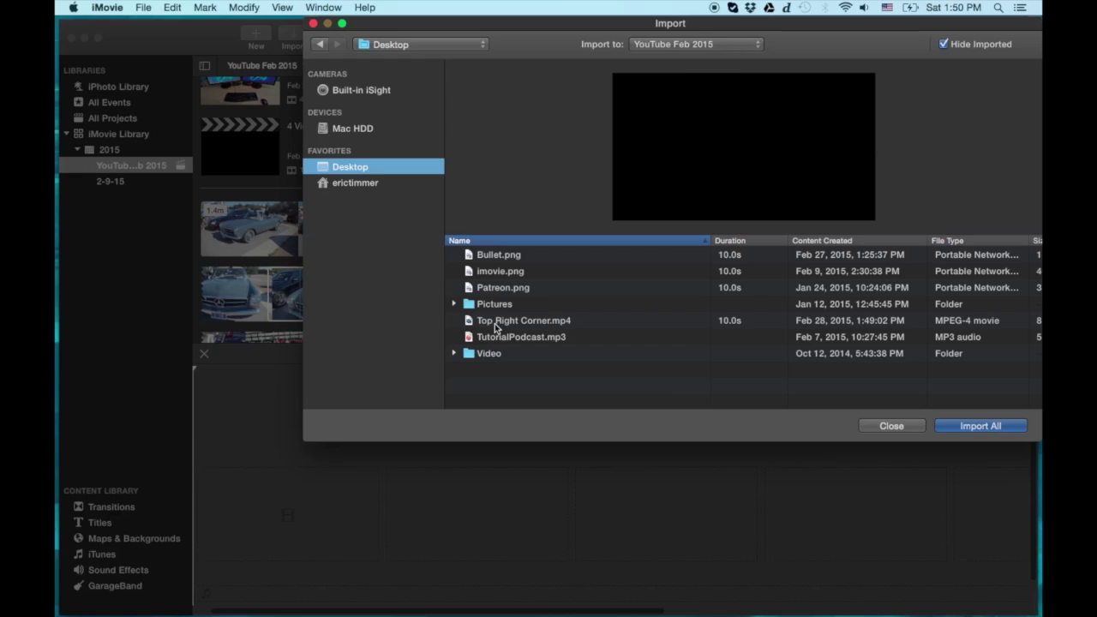
click(497, 324)
click(949, 425)
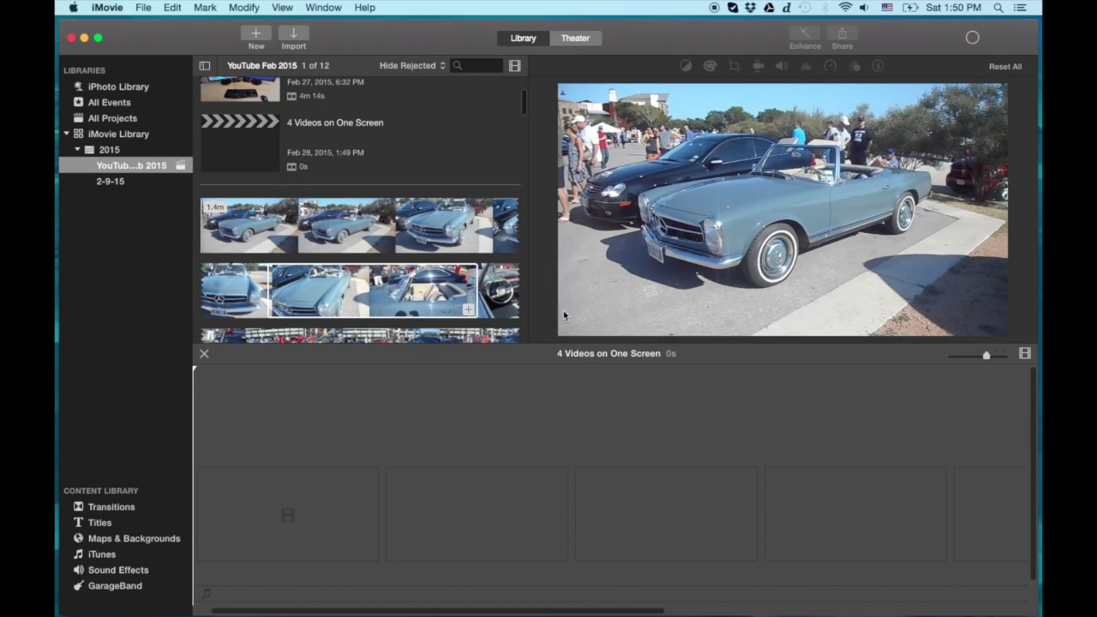
scroll(387, 212, down, 5)
scroll(388, 212, down, 10)
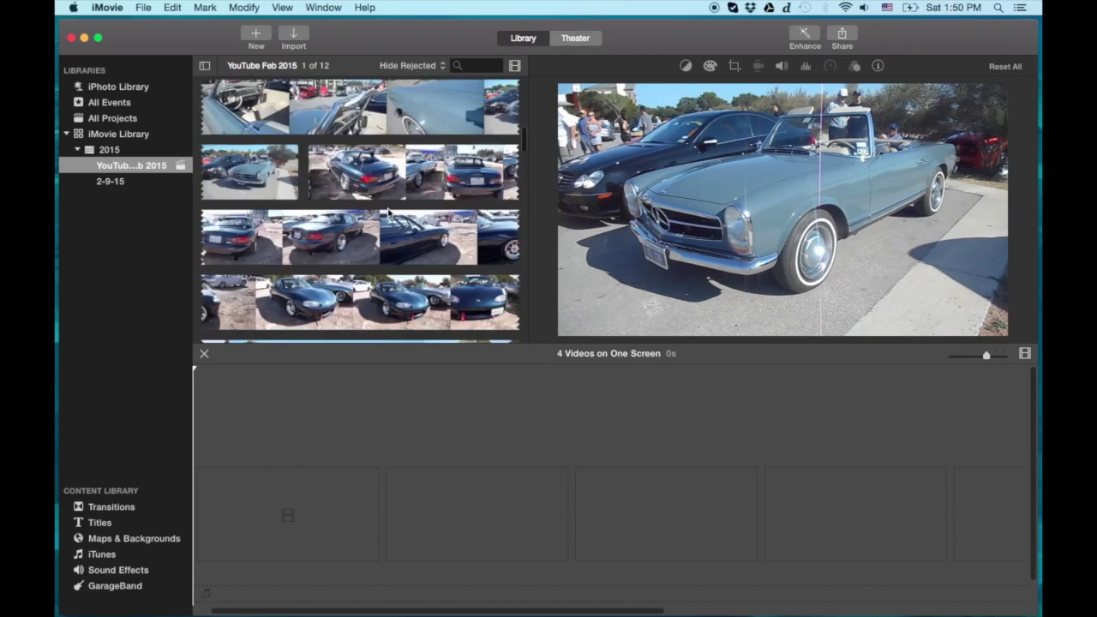
scroll(387, 208, down, 10)
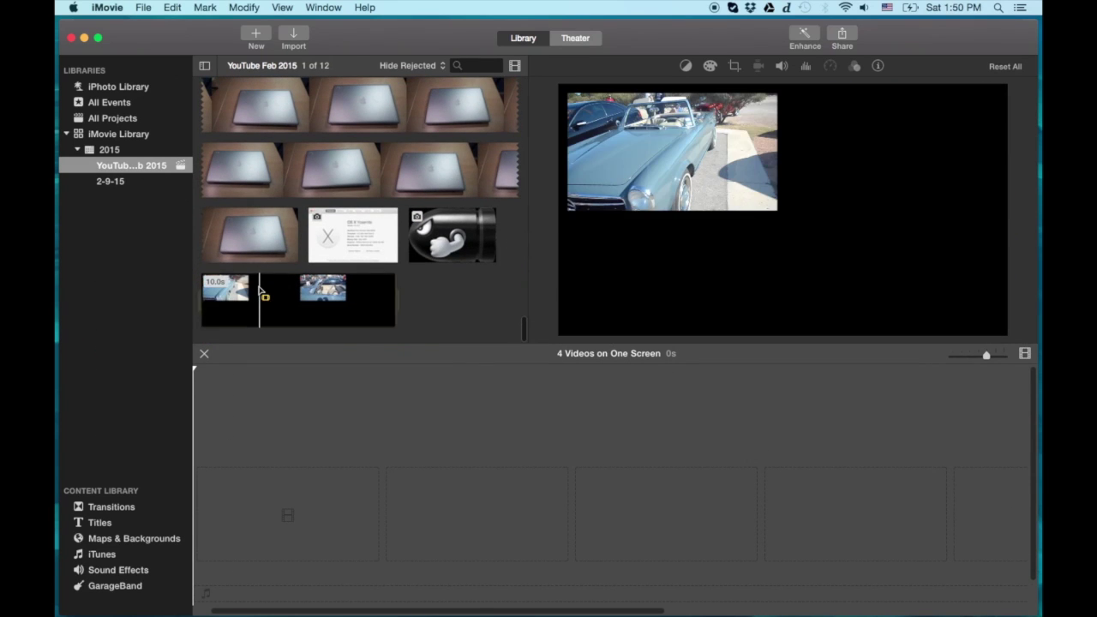
click(262, 300)
Add the imported Top Right Corner clip to the empty project.
click(259, 319)
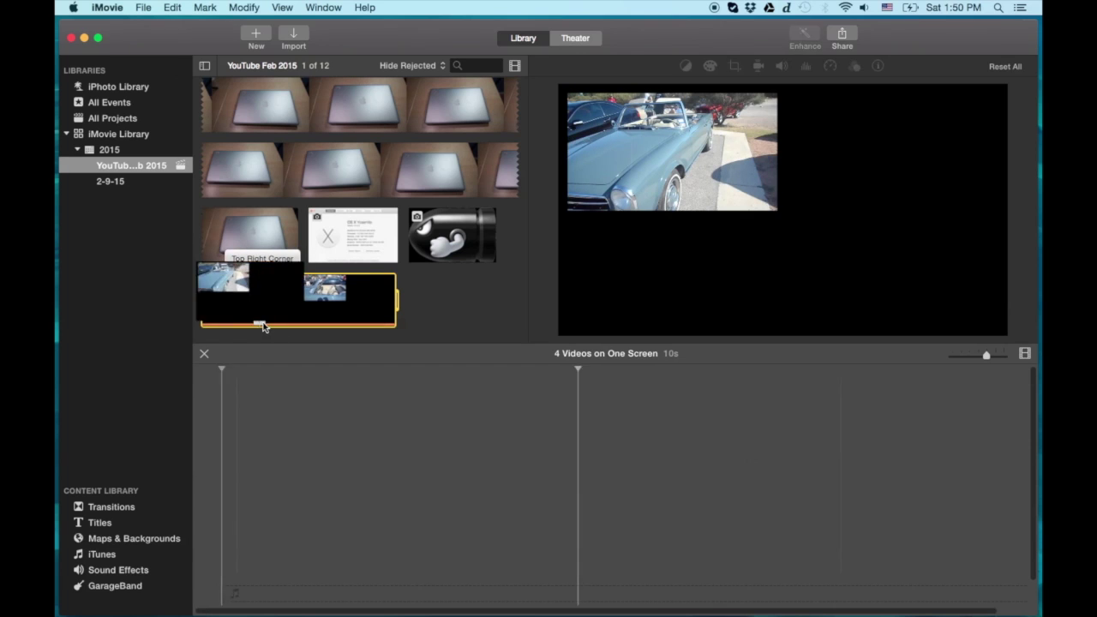
scroll(424, 257, up, 10)
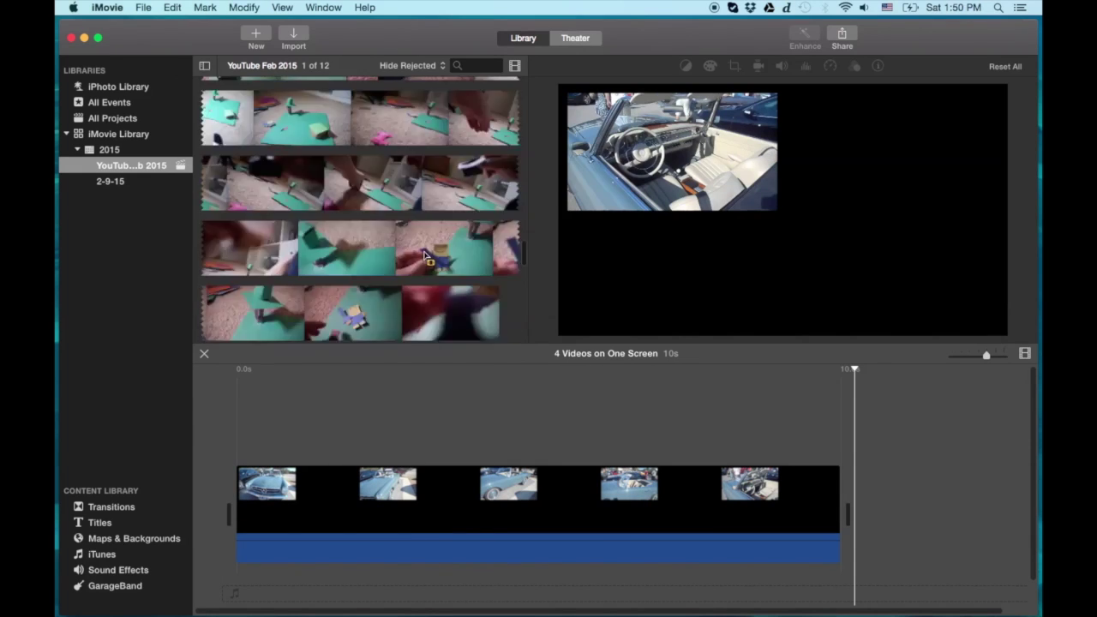
scroll(425, 257, down, 10)
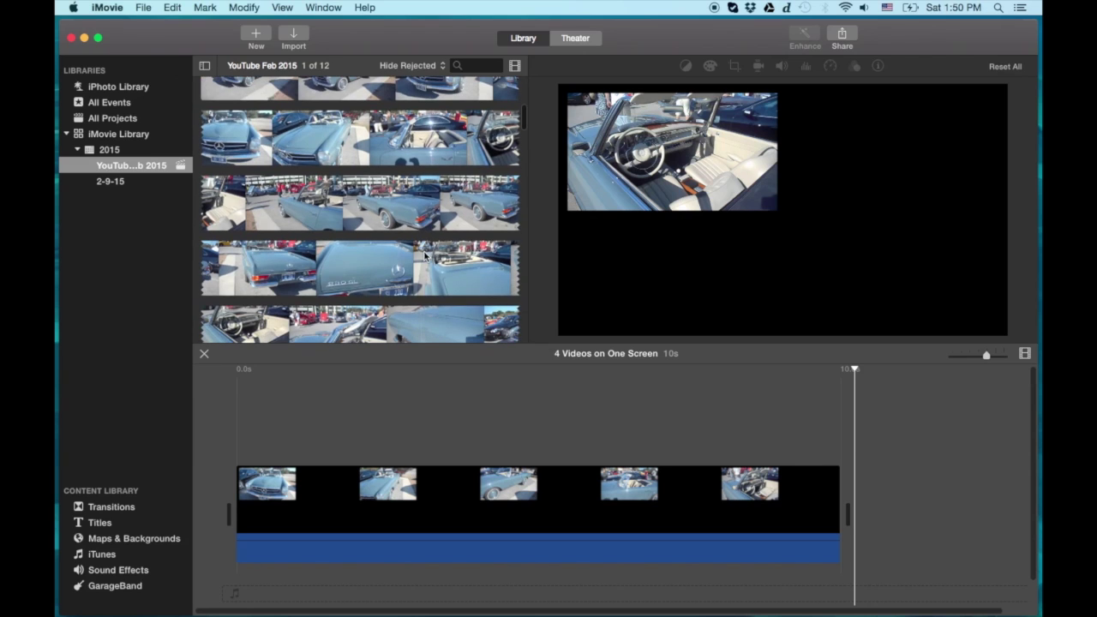
scroll(425, 264, up, 2)
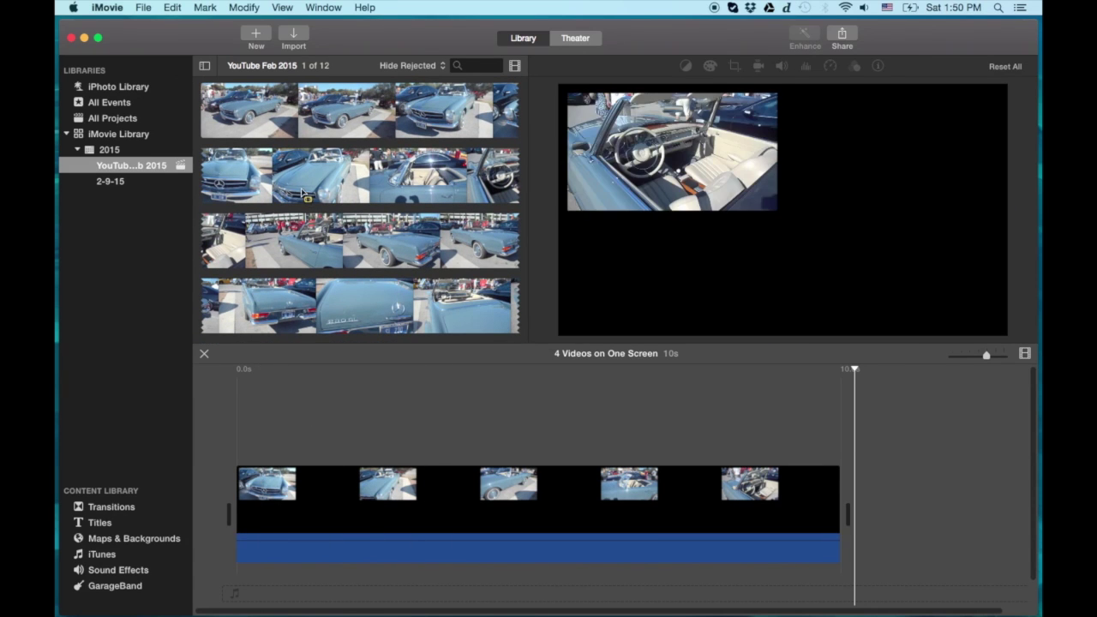
Layer a 10-second DSCN0378 range above it with volume at 0%.
drag(283, 177, 475, 176)
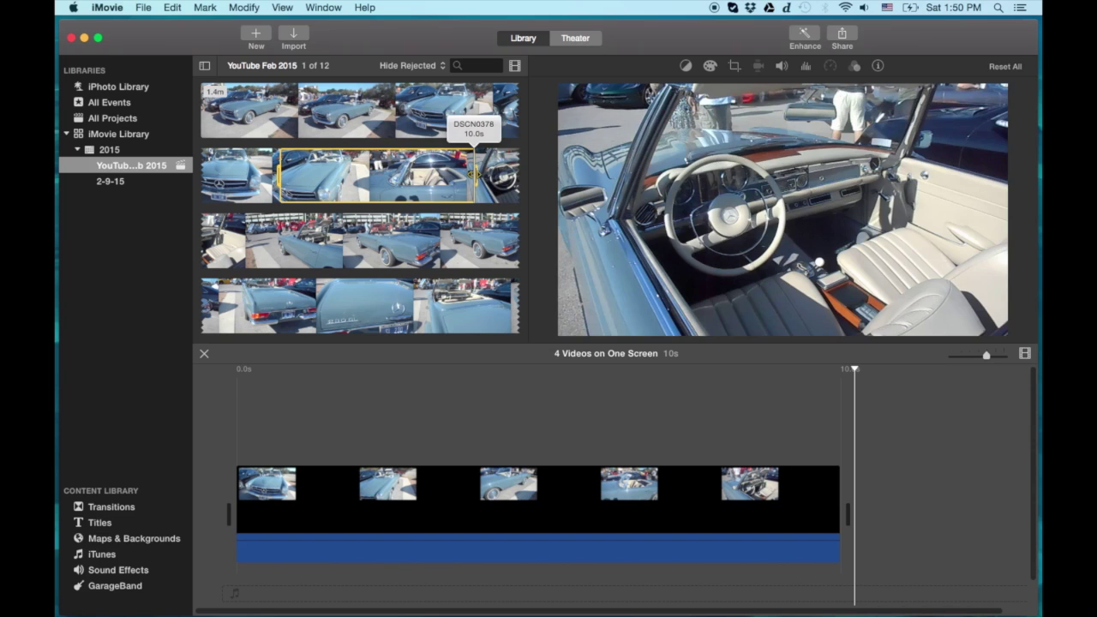
drag(310, 176, 281, 430)
drag(364, 438, 367, 489)
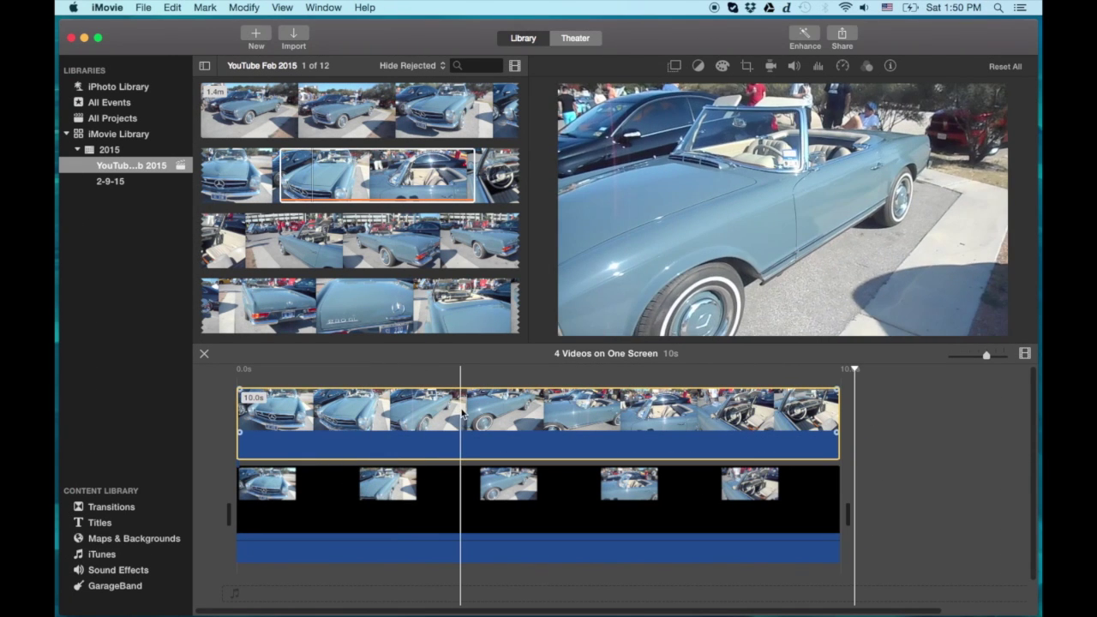
click(462, 414)
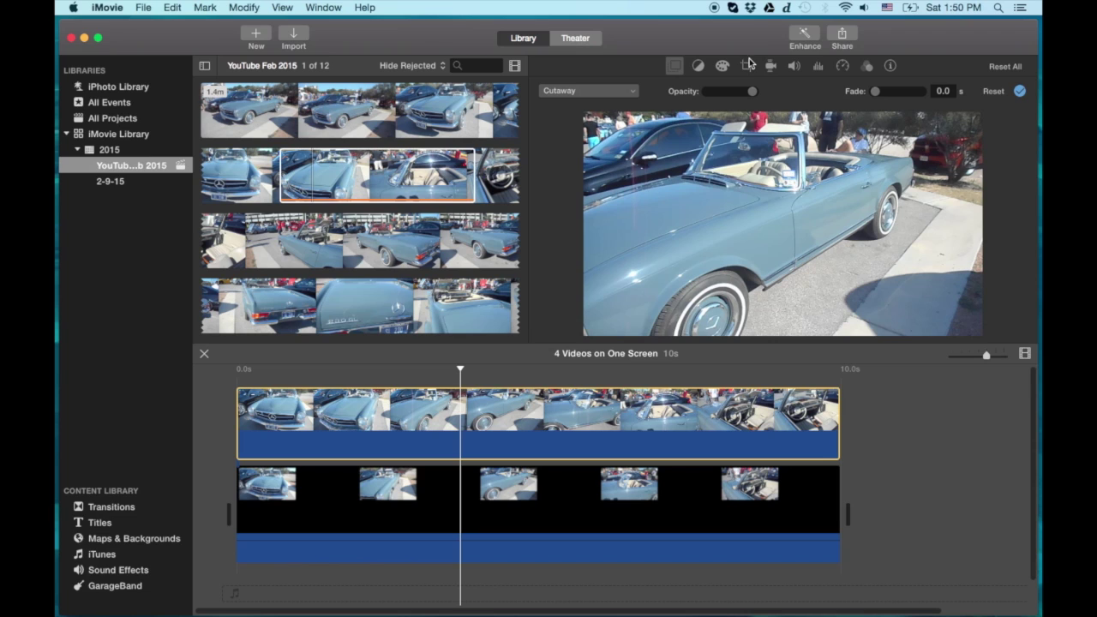
Set the overlay to Picture in Picture with a 0.0-second transition.
click(633, 91)
click(603, 140)
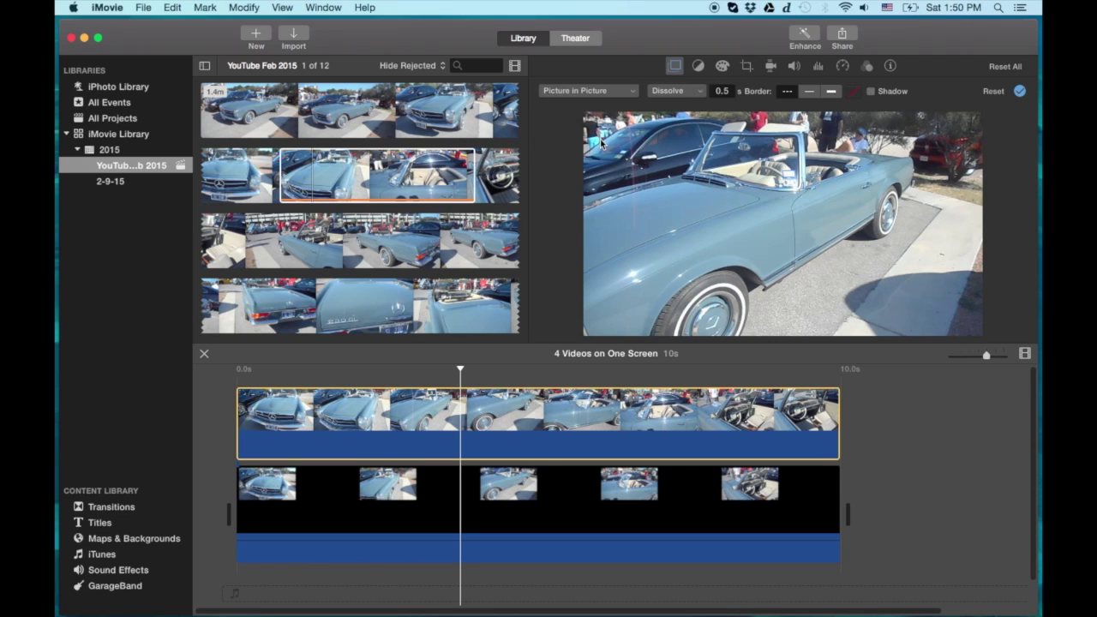
click(722, 91)
text(0.0)
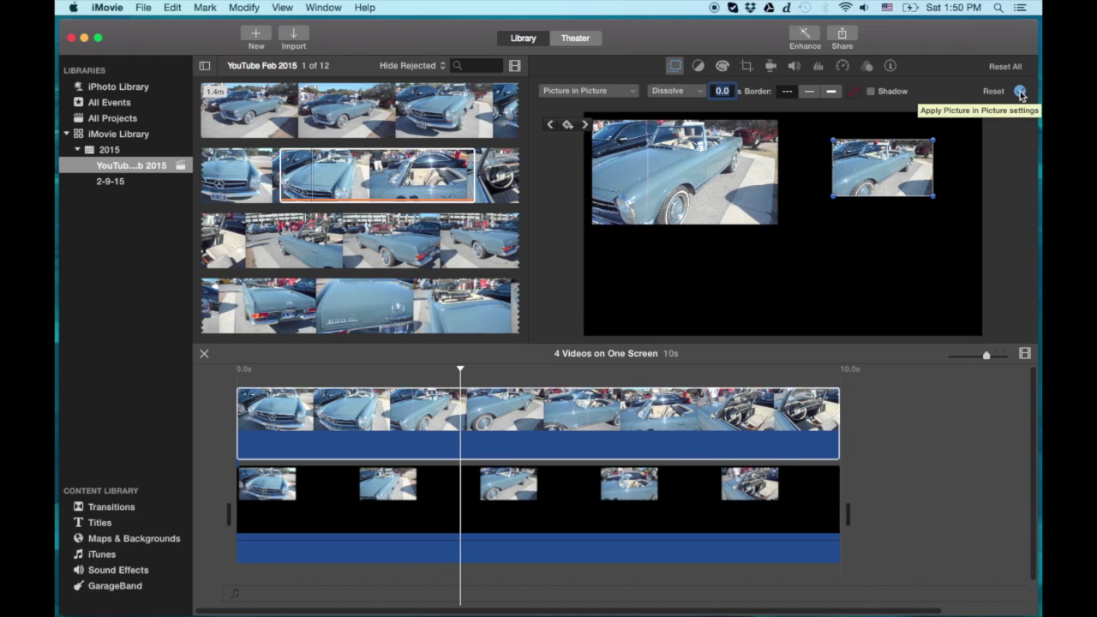
Fit the inset into the top-right quarter, apply it, and preview the layout.
drag(852, 168, 807, 149)
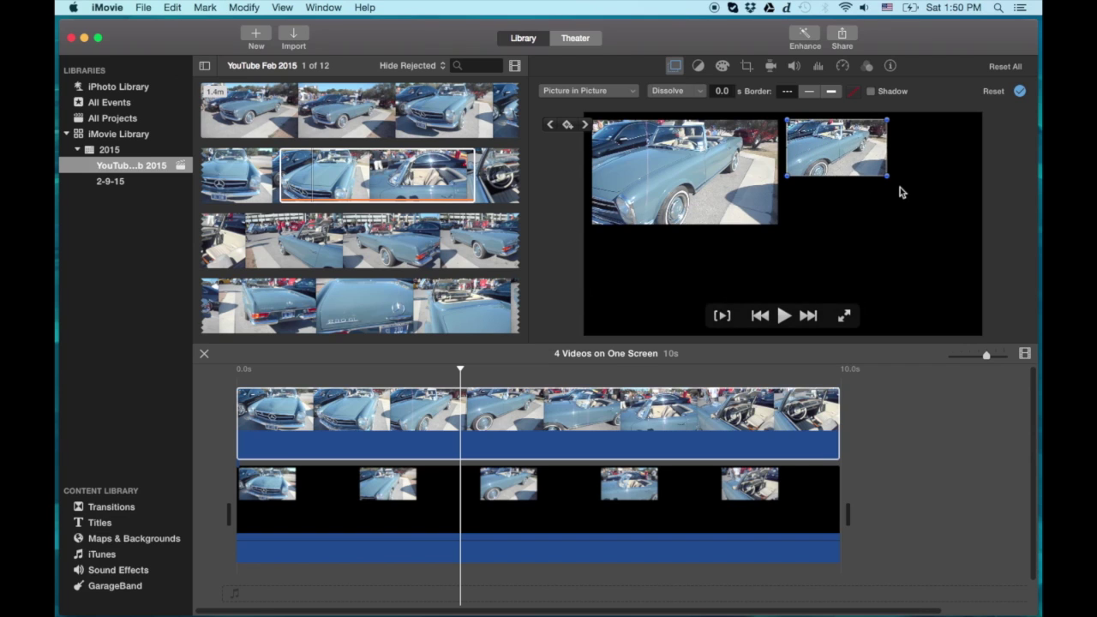
drag(889, 178, 938, 224)
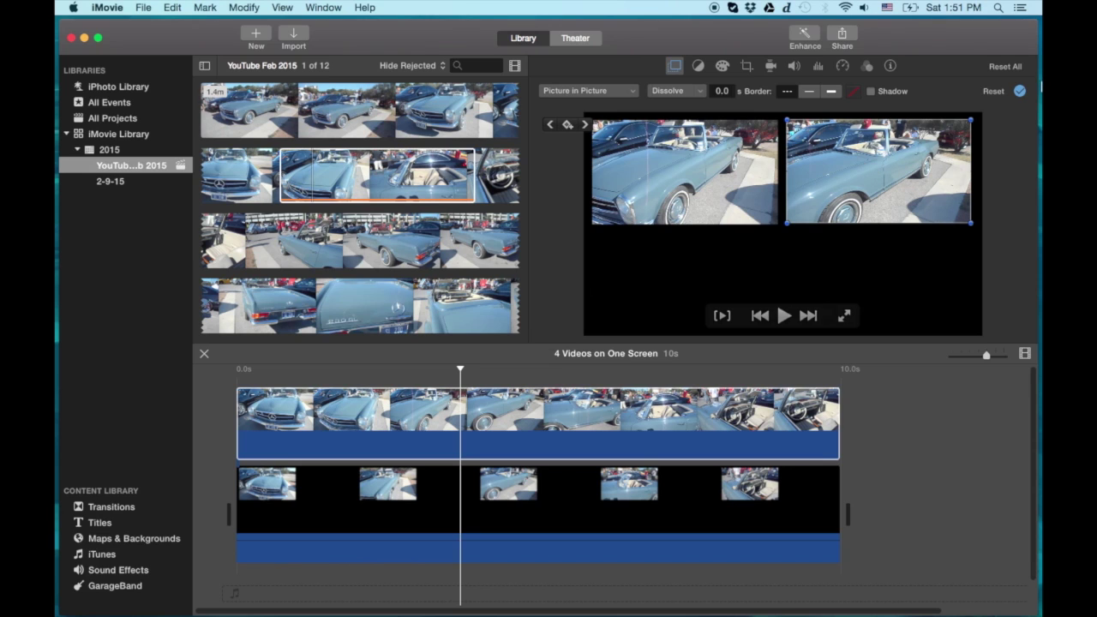
click(1020, 91)
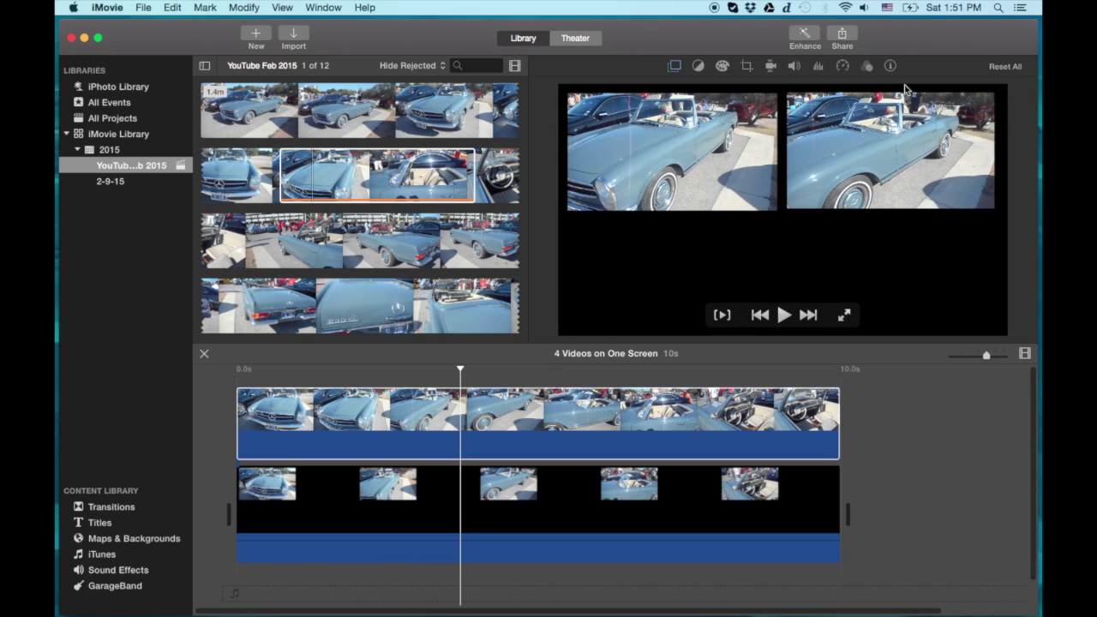
click(218, 384)
key(space)
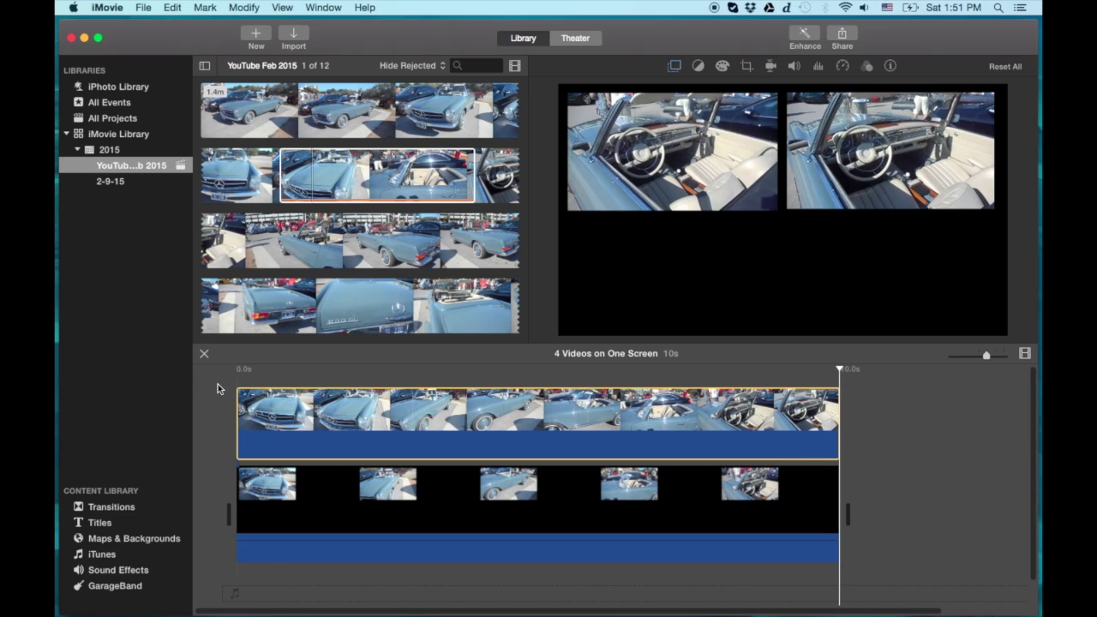
key(space)
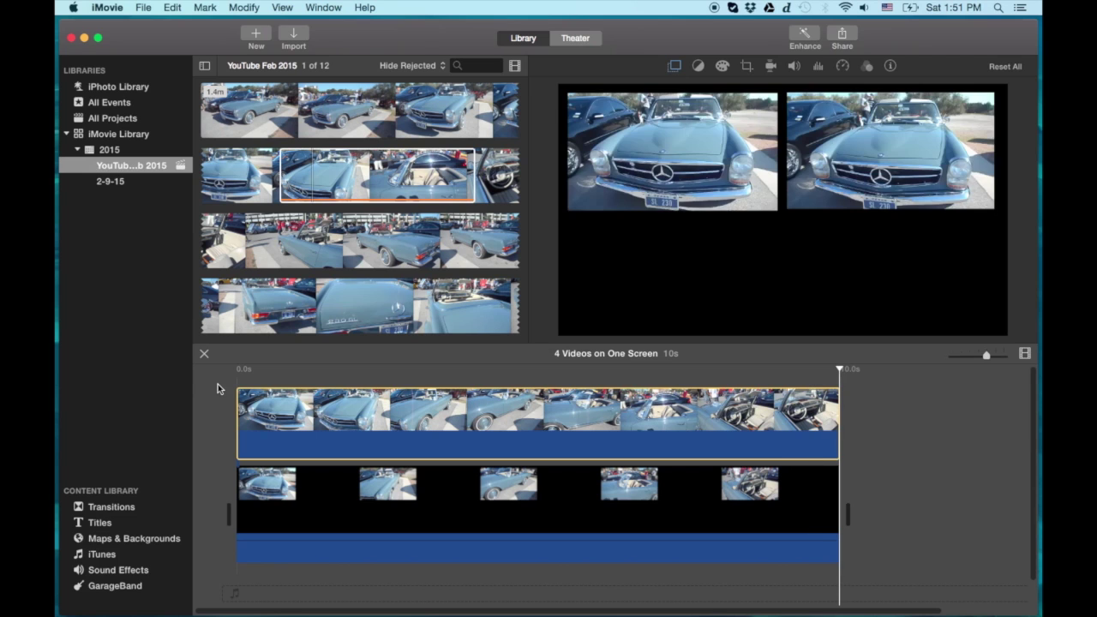
Start a Share > File export retitled 'Top Two Videos'.
click(843, 34)
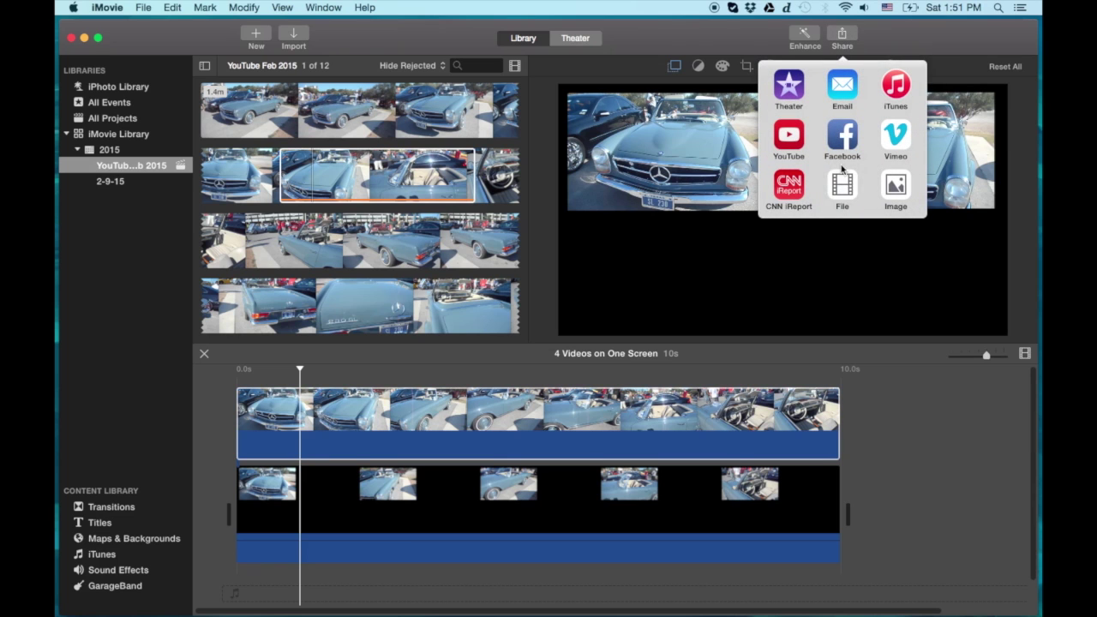
click(843, 185)
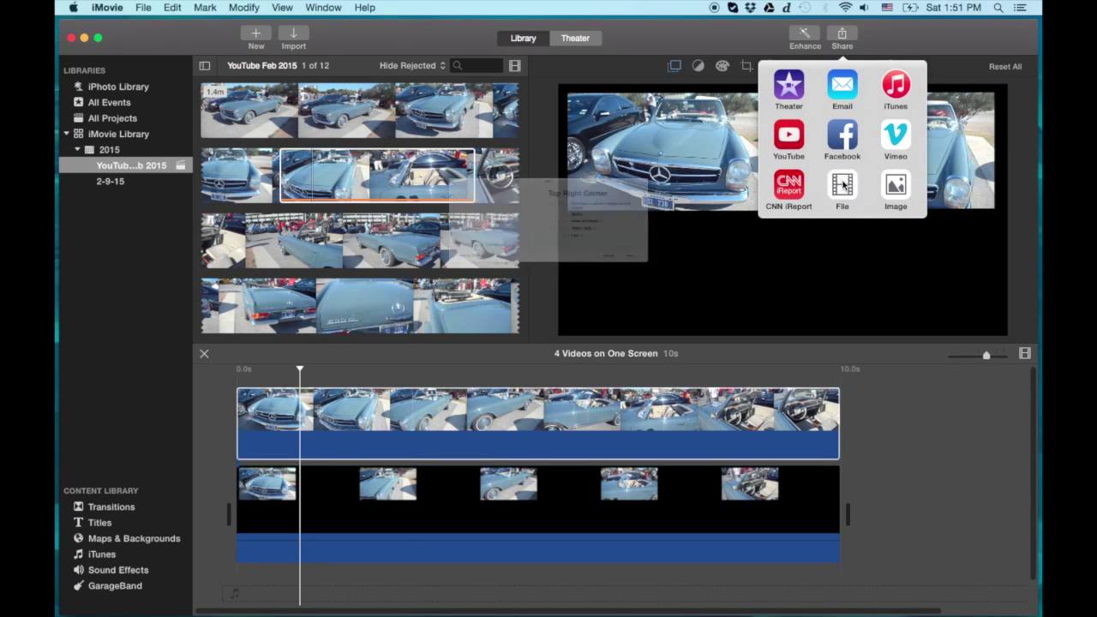
click(704, 153)
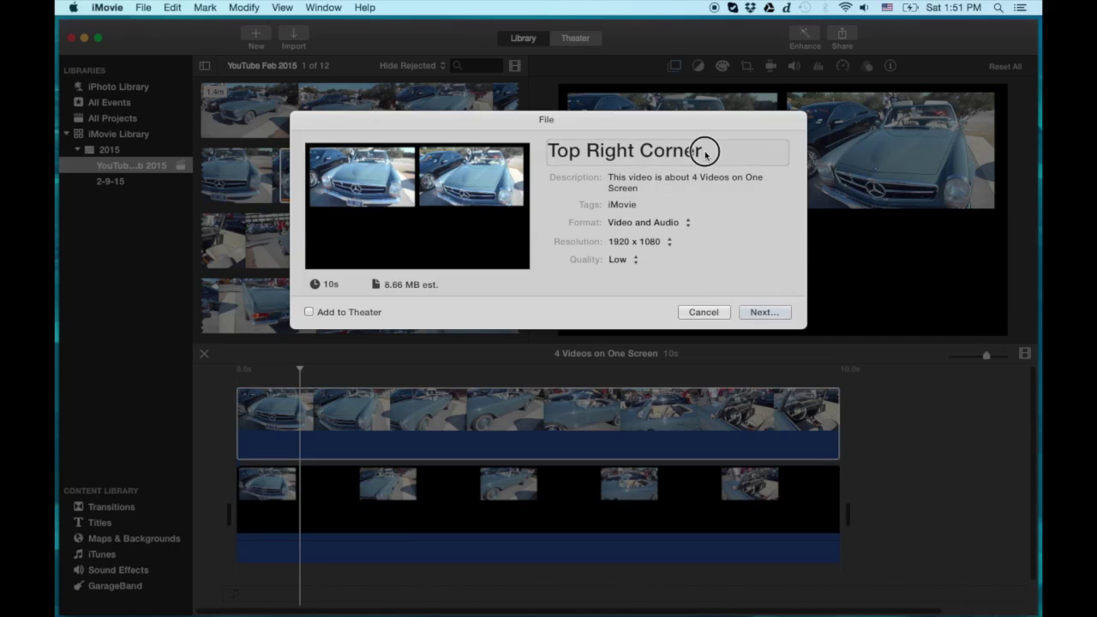
key(BackSpace)
key(BackSpace)
key(BackSpace)
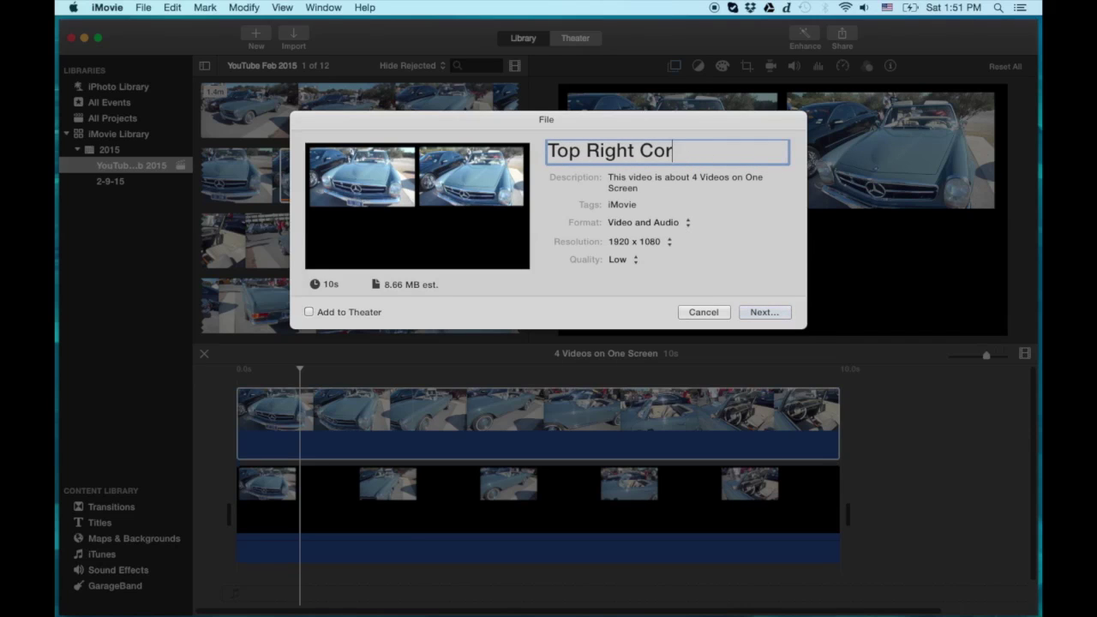
key(BackSpace)
key(BackSpace)
key(BackSpace)
key(BackSpace)
text(Two Videos)
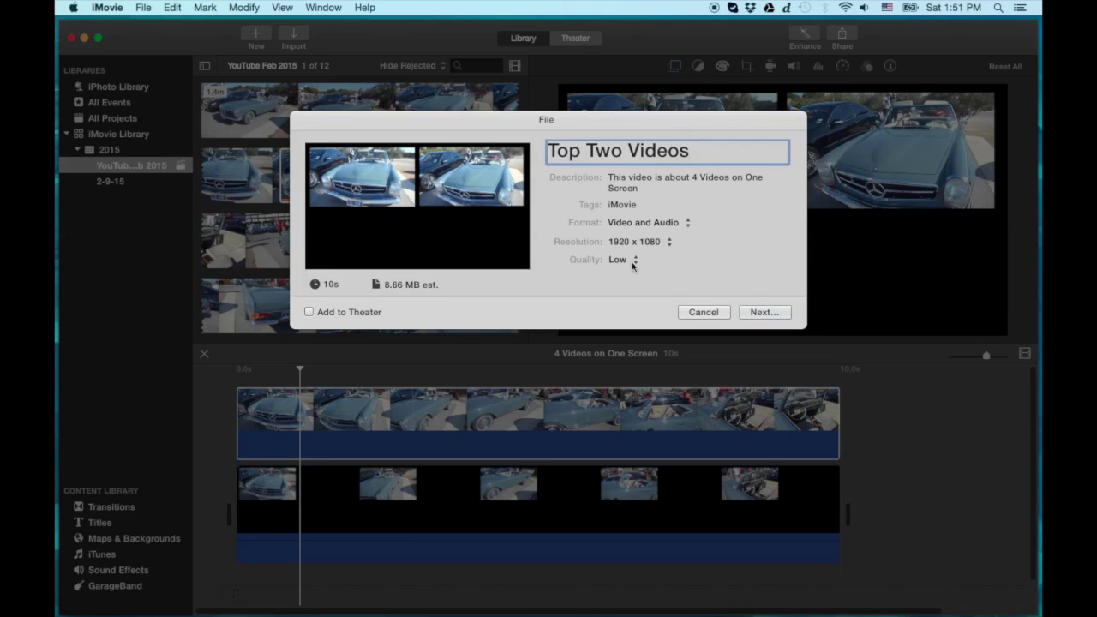
Save Top Two Videos.mp4 to the Desktop and confirm the export succeeded.
click(761, 315)
click(760, 315)
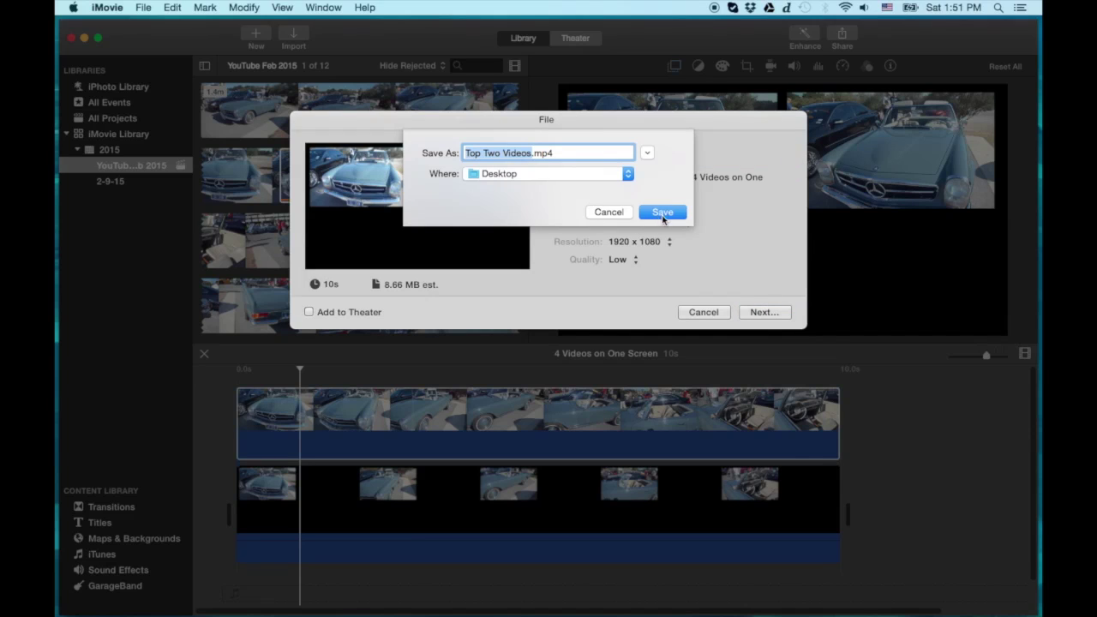
click(663, 214)
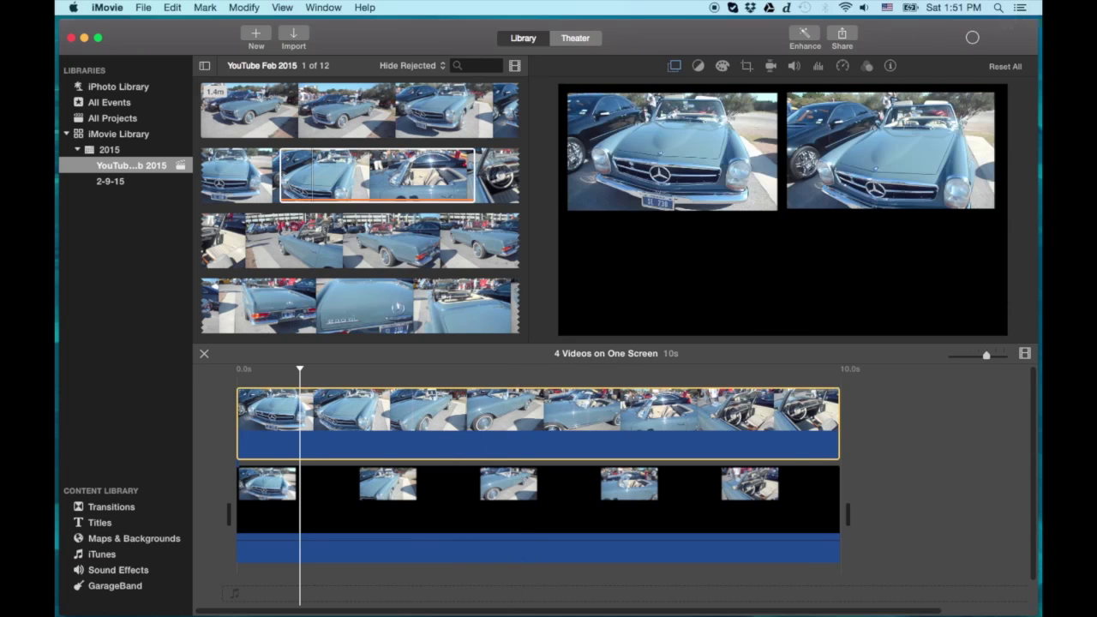
click(973, 39)
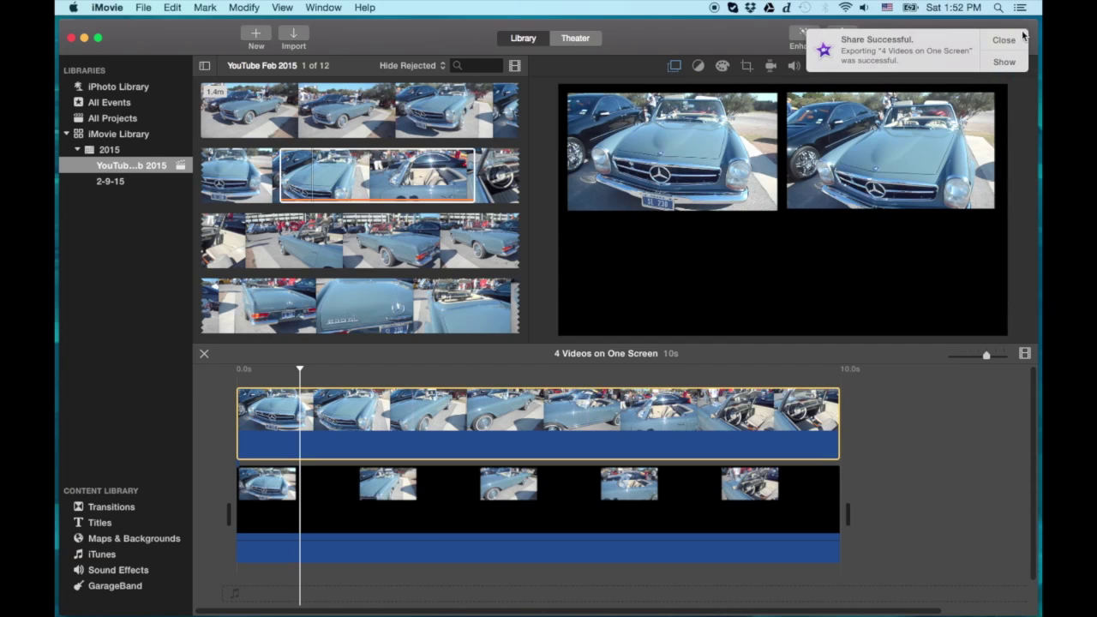
click(1007, 40)
Delete both clips from the project timeline, leaving it empty.
click(449, 414)
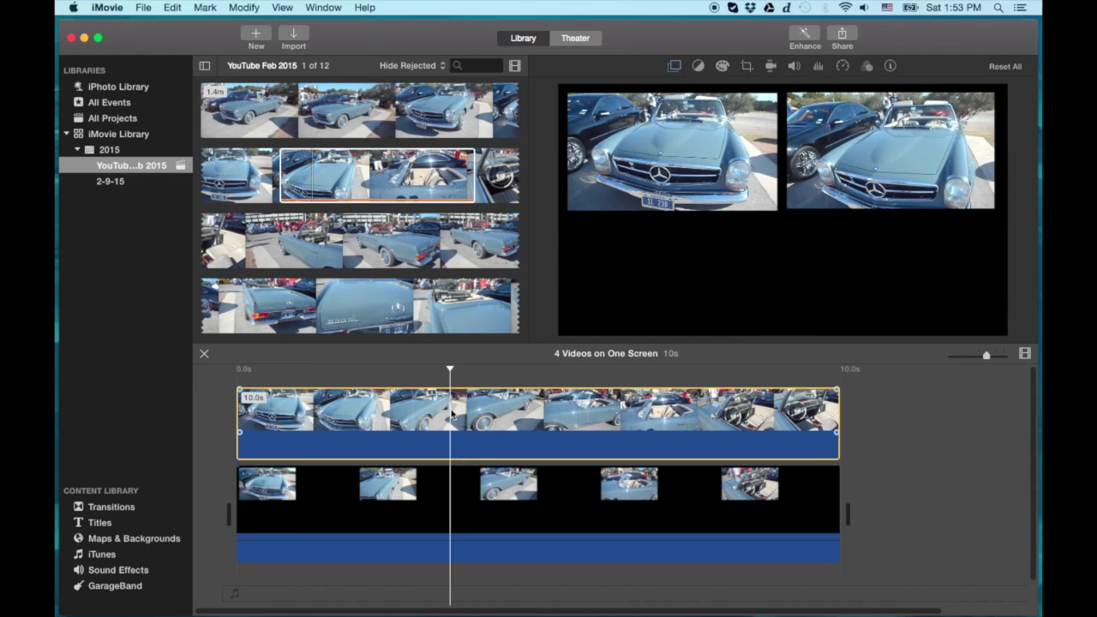
key(Delete)
click(423, 497)
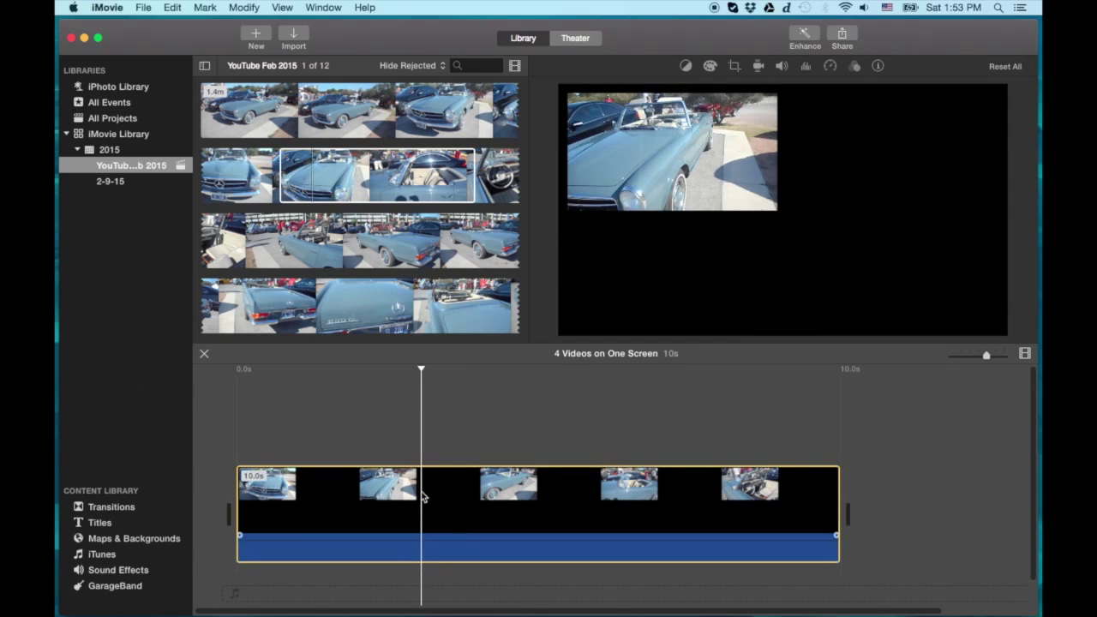
key(Delete)
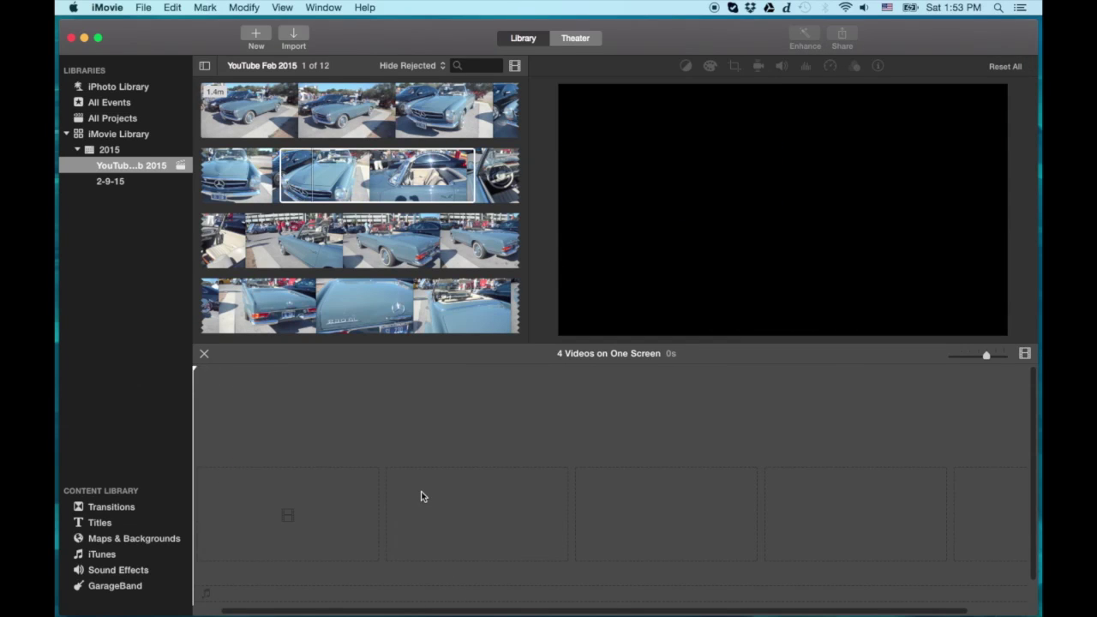
Import Top Two Videos.mp4 from the Desktop into the YouTube Feb 2015 event.
click(294, 36)
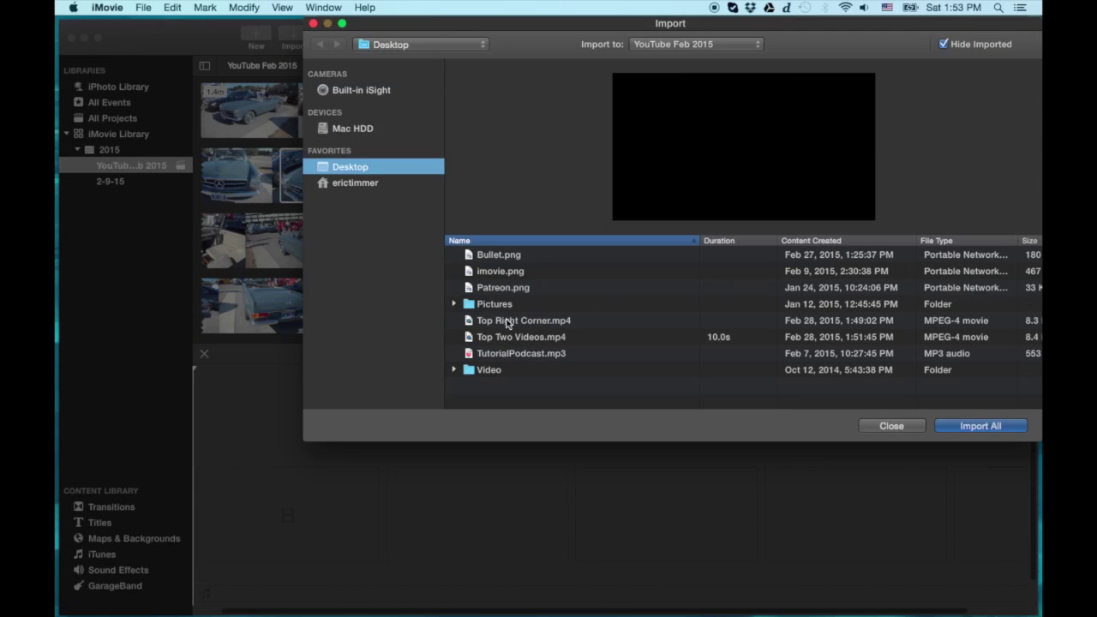
click(504, 337)
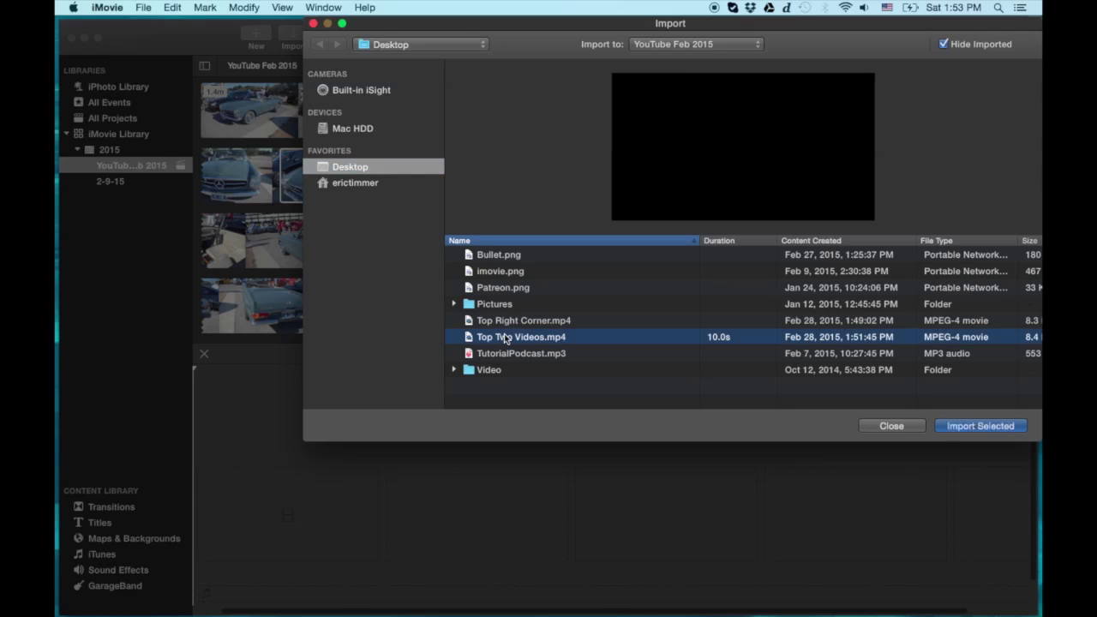
click(995, 424)
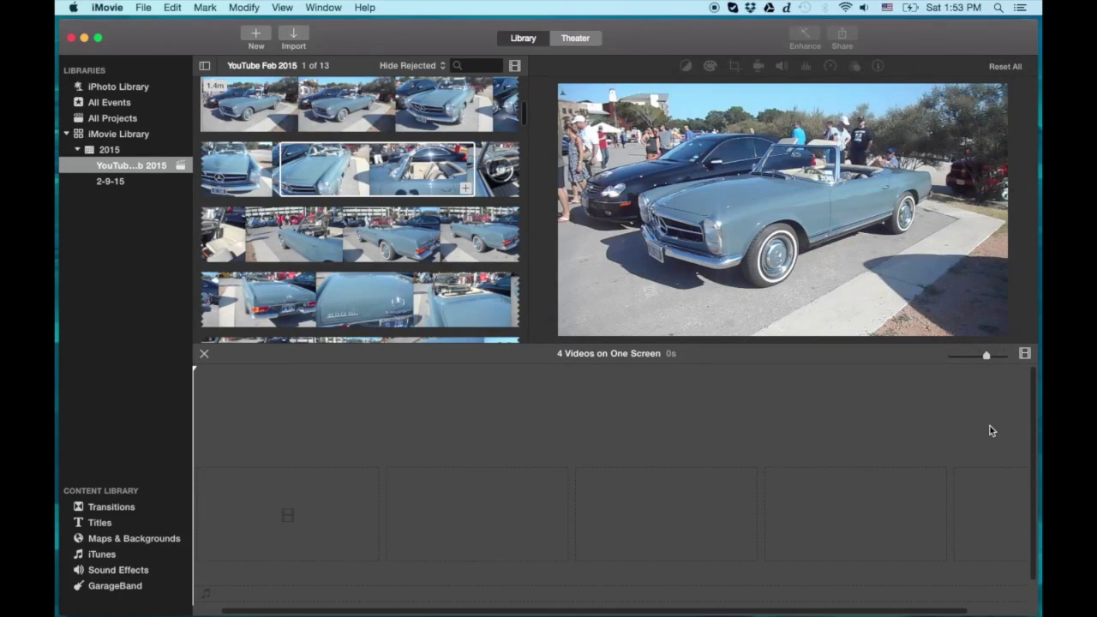
Place the imported Top Two Videos clip into the empty timeline.
scroll(430, 248, down, 10)
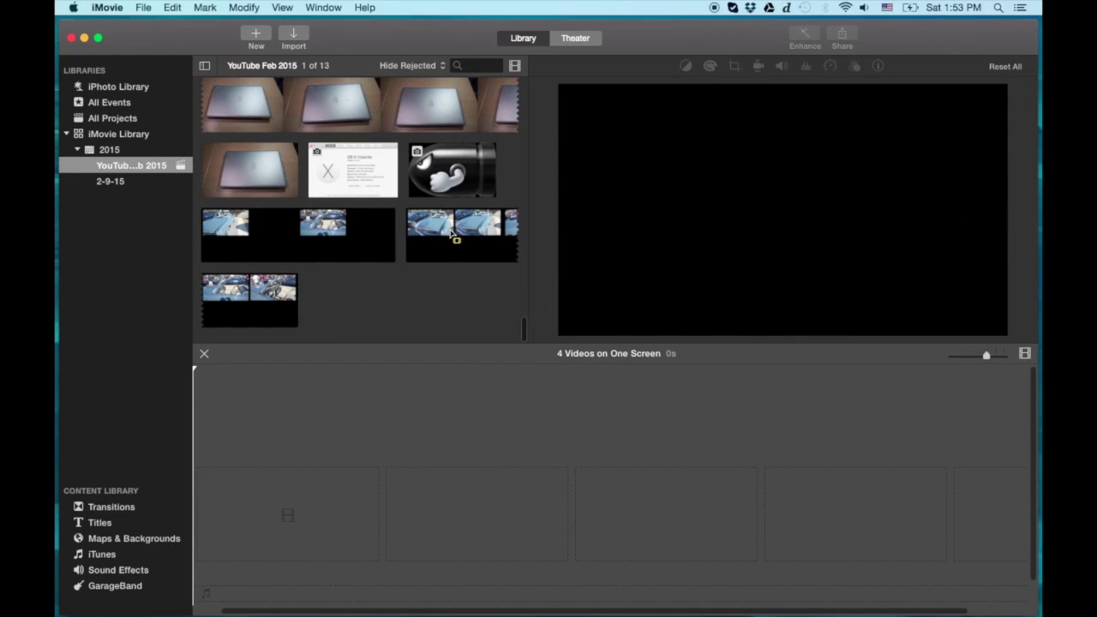
click(444, 233)
drag(444, 233, 257, 505)
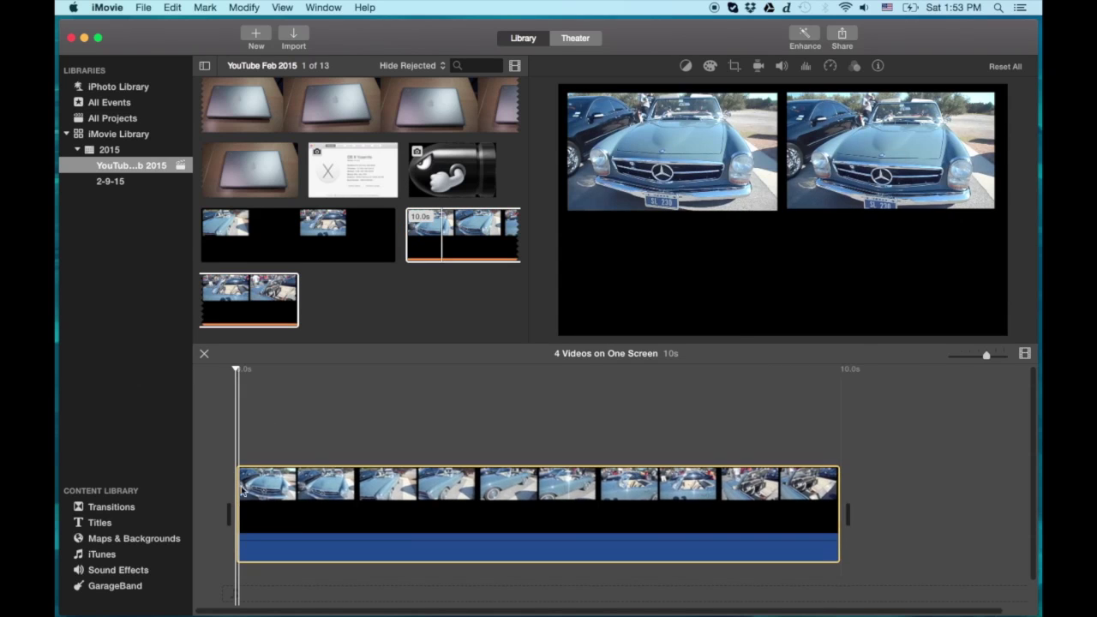
Overlay a 10-second range of a car clip above the main clip, with its volume pulled down to mute it.
scroll(395, 183, down, 10)
scroll(394, 185, up, 15)
scroll(395, 185, down, 10)
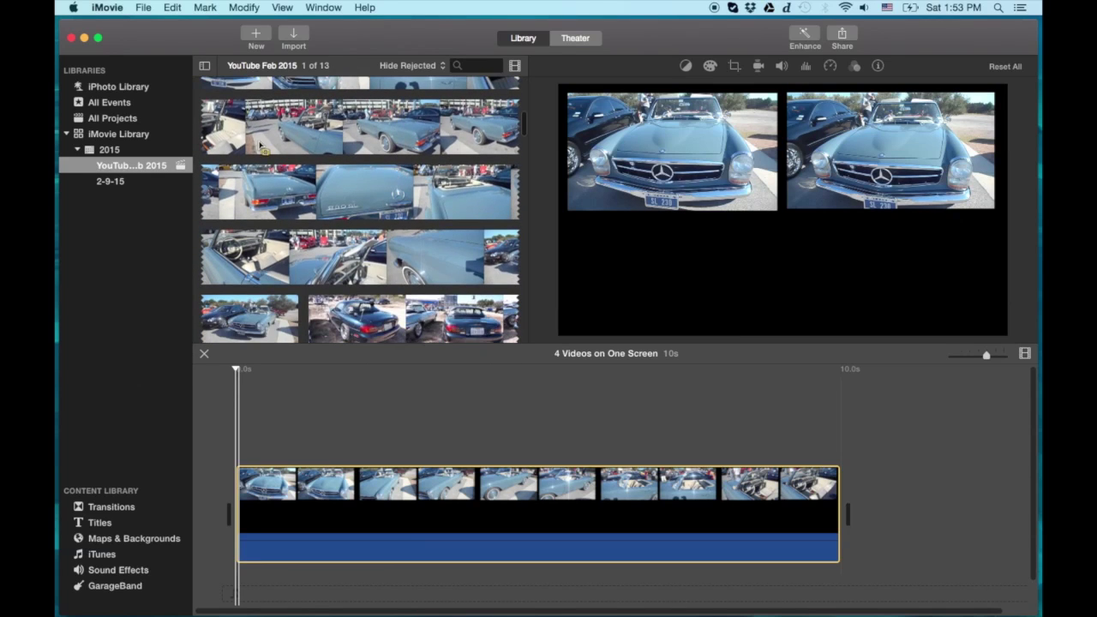
drag(249, 145, 443, 154)
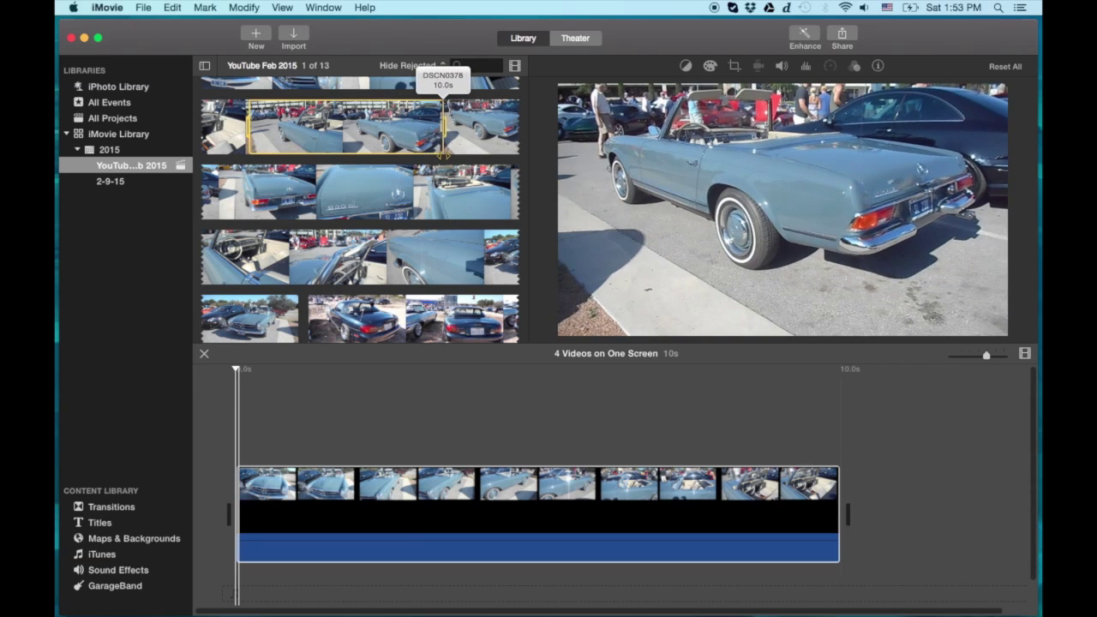
drag(283, 129, 245, 404)
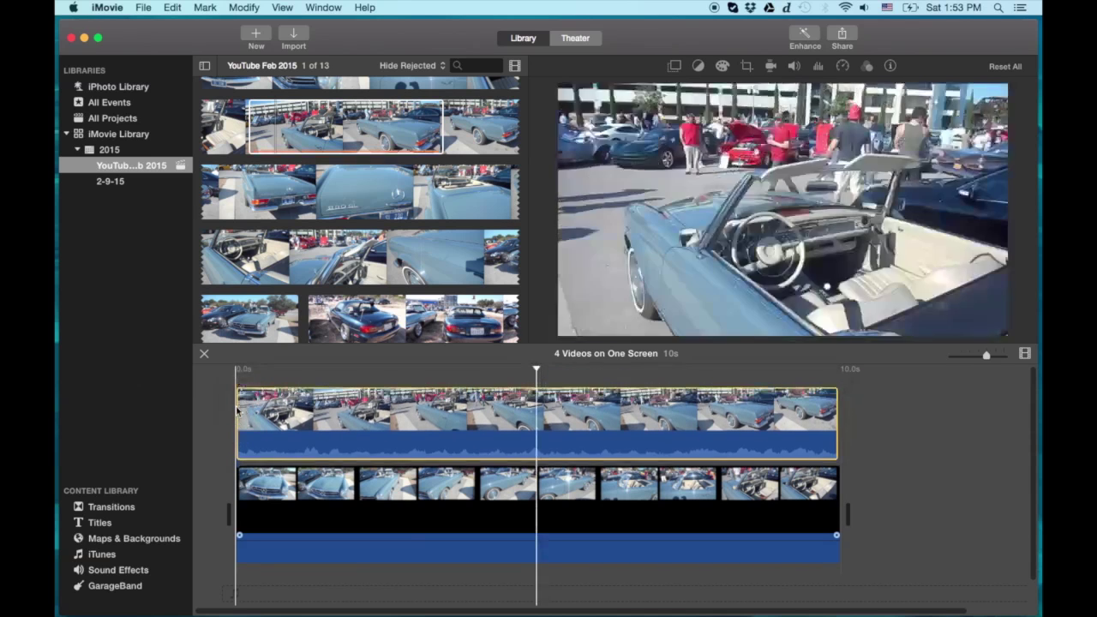
drag(403, 437, 403, 484)
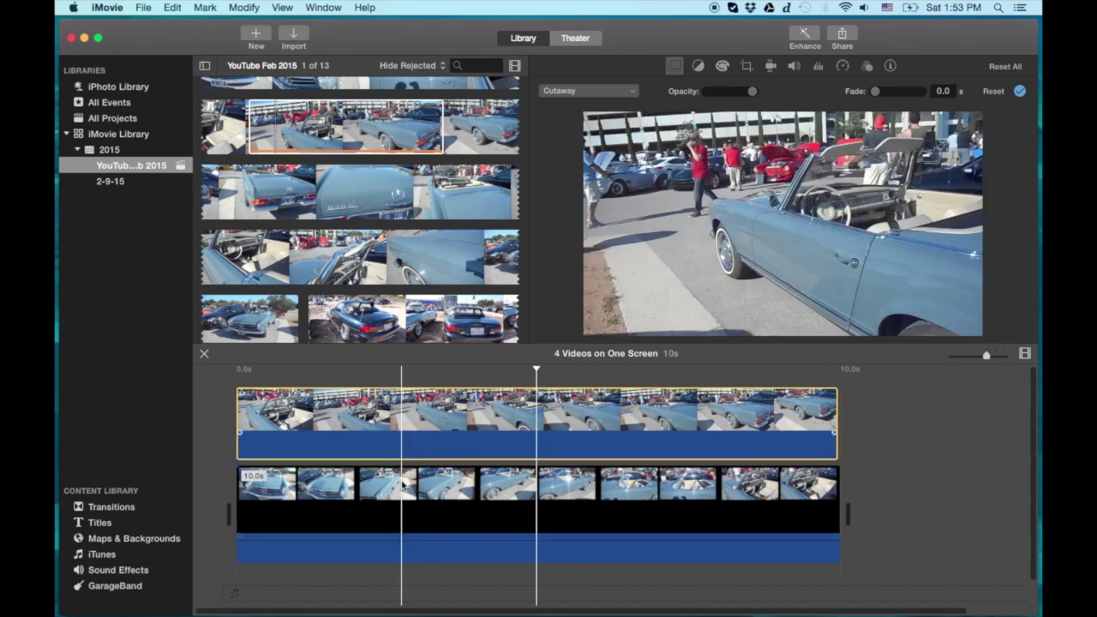
Make the overlaid car clip a Picture in Picture with a dissolve duration of 0.
click(593, 423)
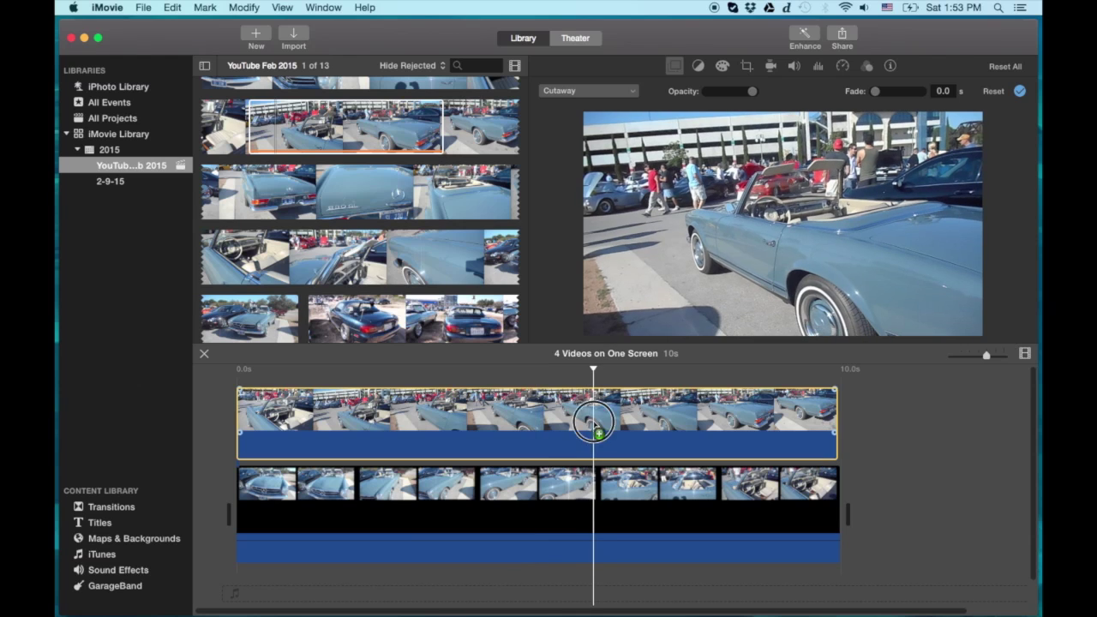
click(627, 92)
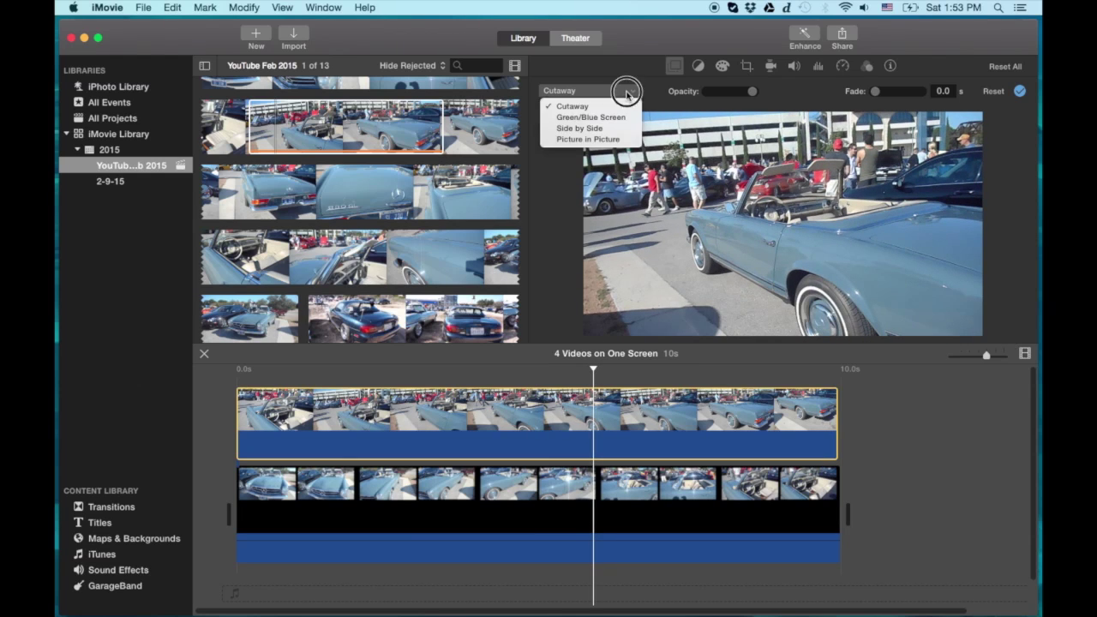
click(592, 140)
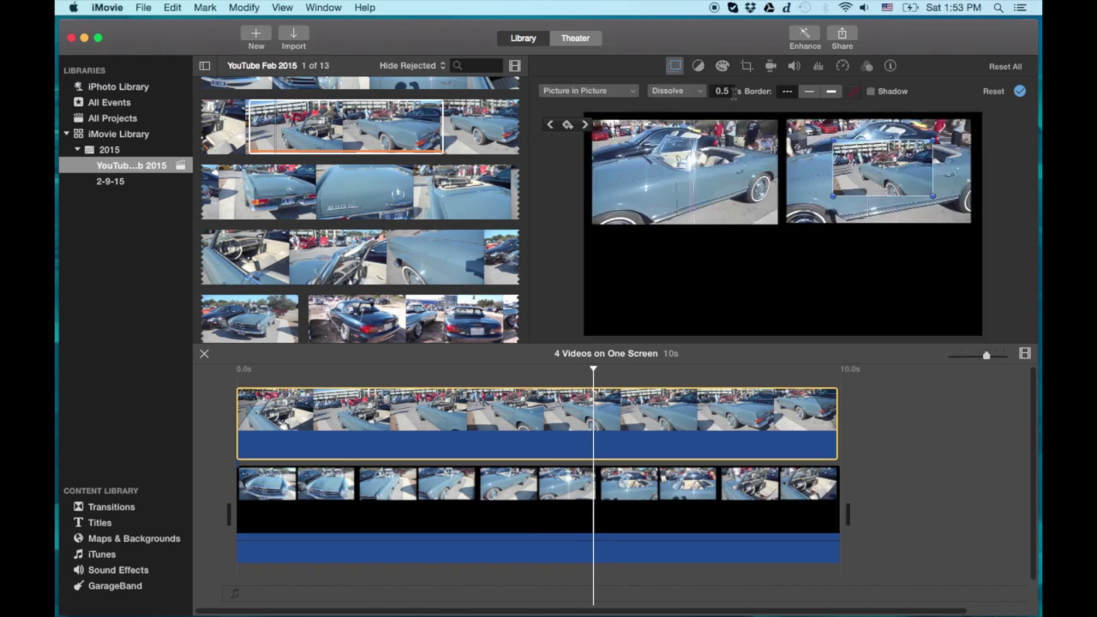
click(723, 91)
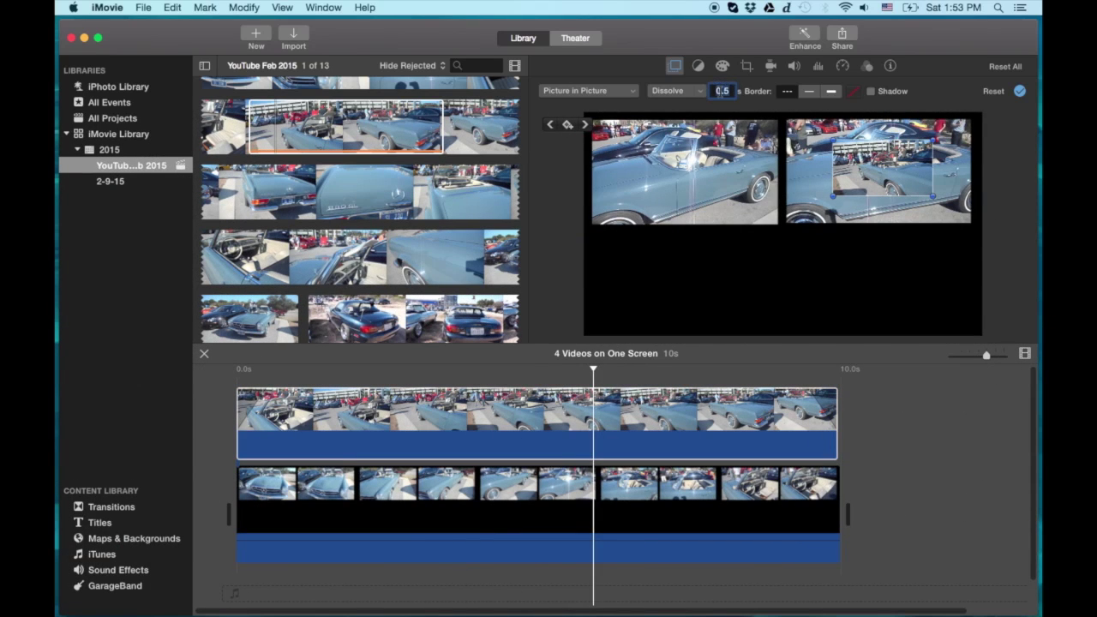
text(0)
key(Return)
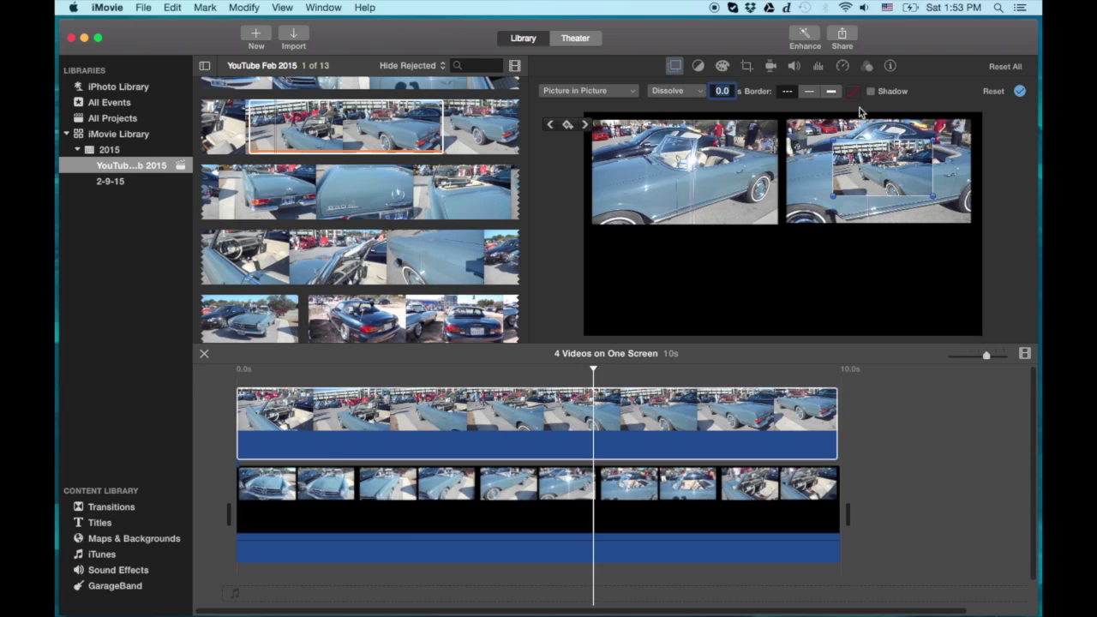
Move and enlarge the inset to fill the lower-left quarter, then apply the settings.
drag(868, 147, 626, 249)
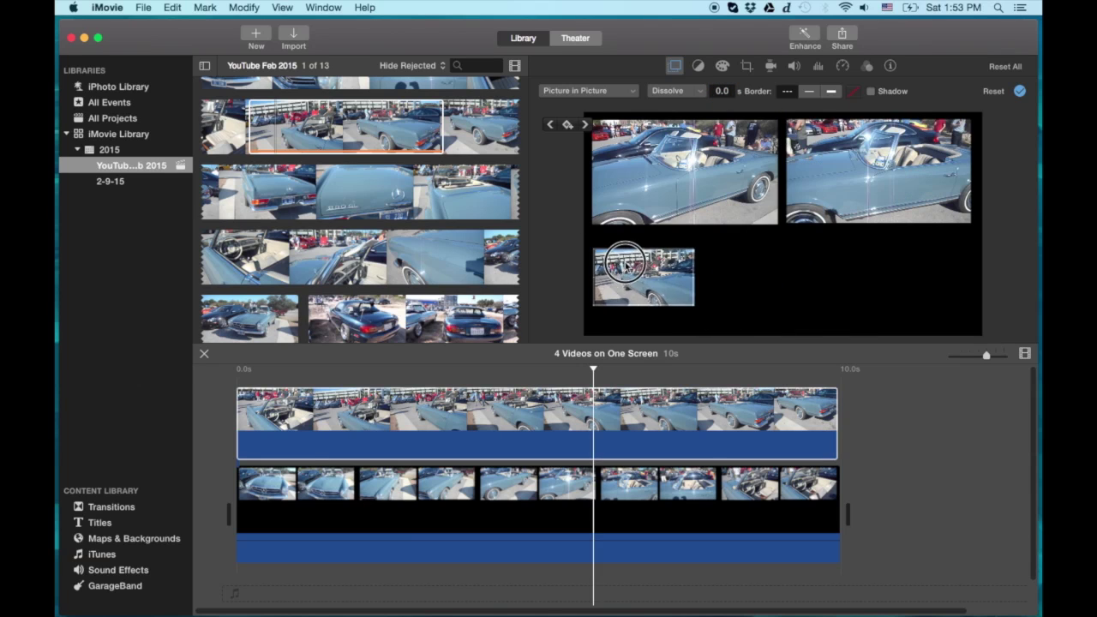
drag(695, 292, 776, 326)
key(Home)
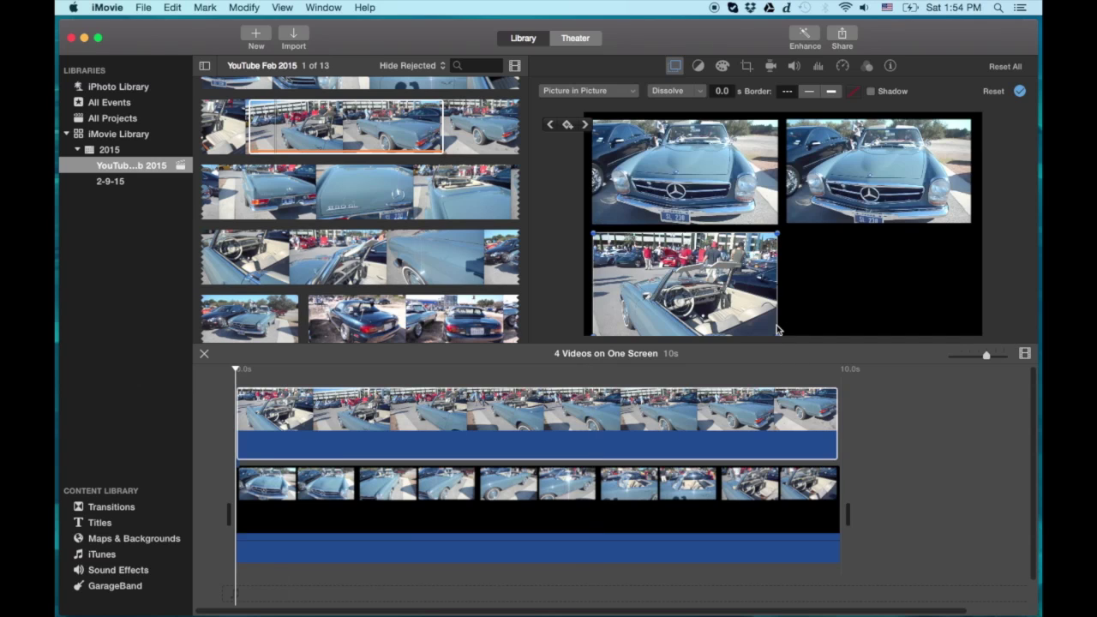
drag(726, 260, 727, 257)
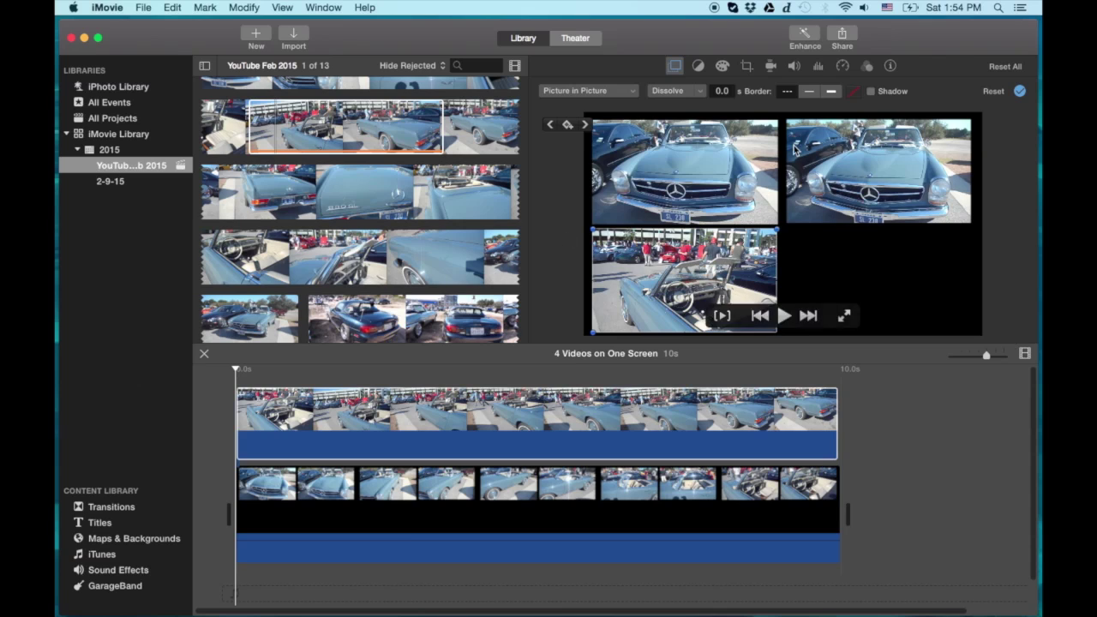
click(1019, 92)
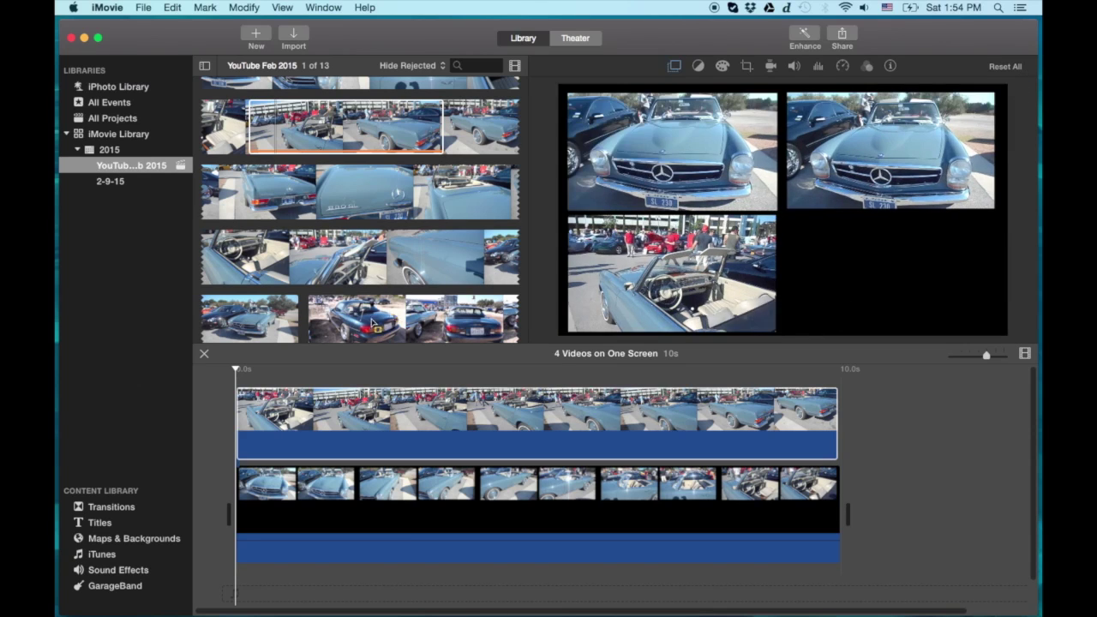
Play the project from the start to check the three-video layout.
key(space)
click(230, 394)
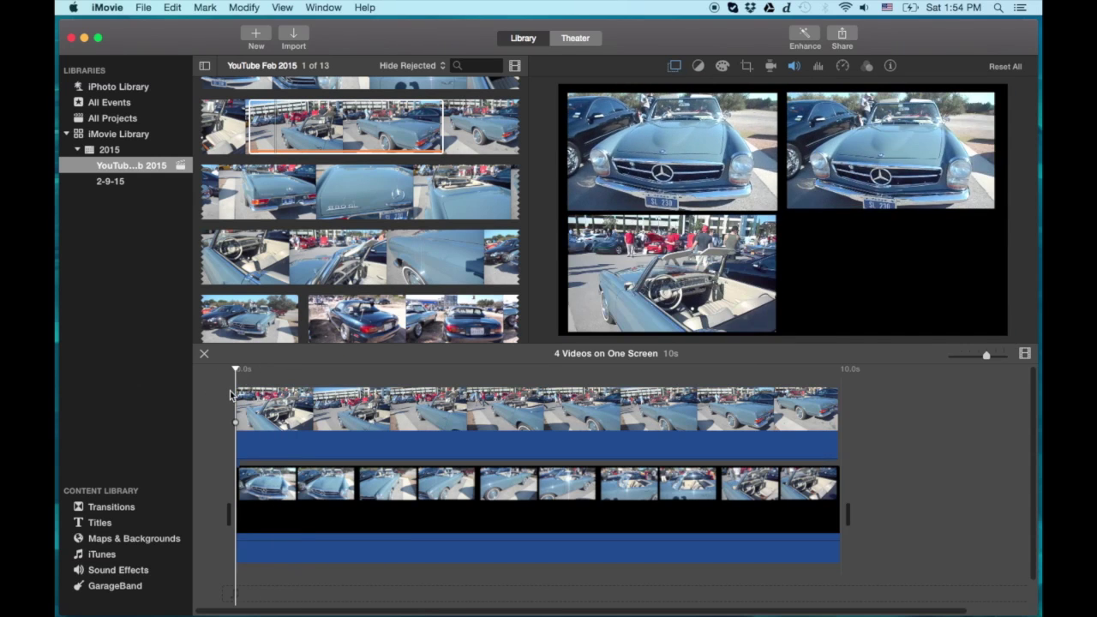
key(space)
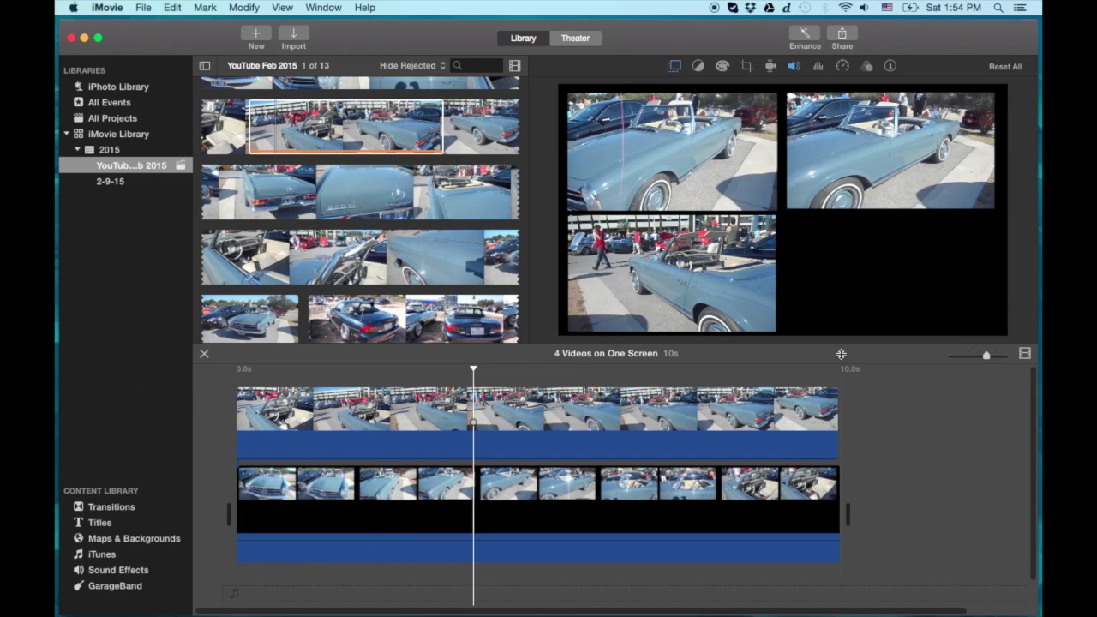
Export the project via Share > File, titled 'Three Videos', and save it to the Desktop.
click(844, 36)
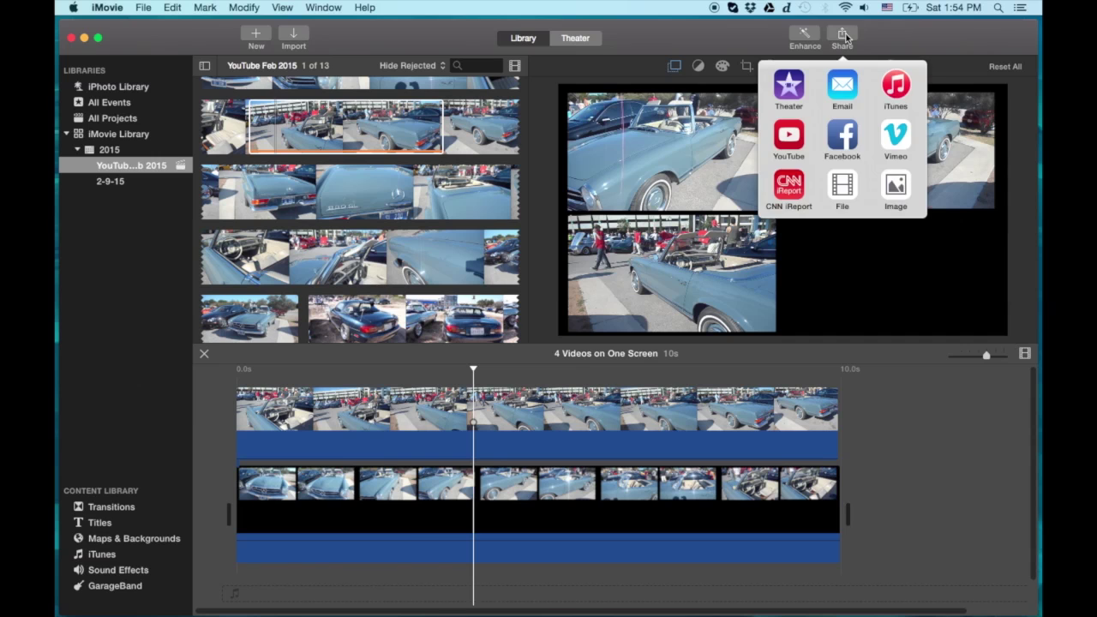
click(850, 194)
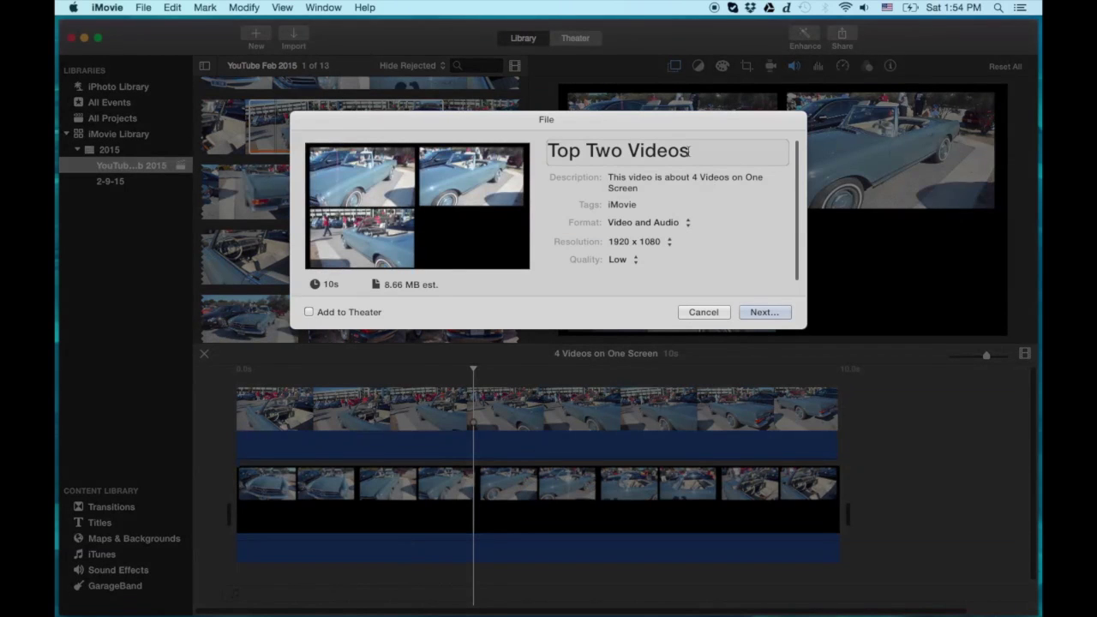
click(691, 150)
drag(691, 150, 553, 150)
text(Three Videos)
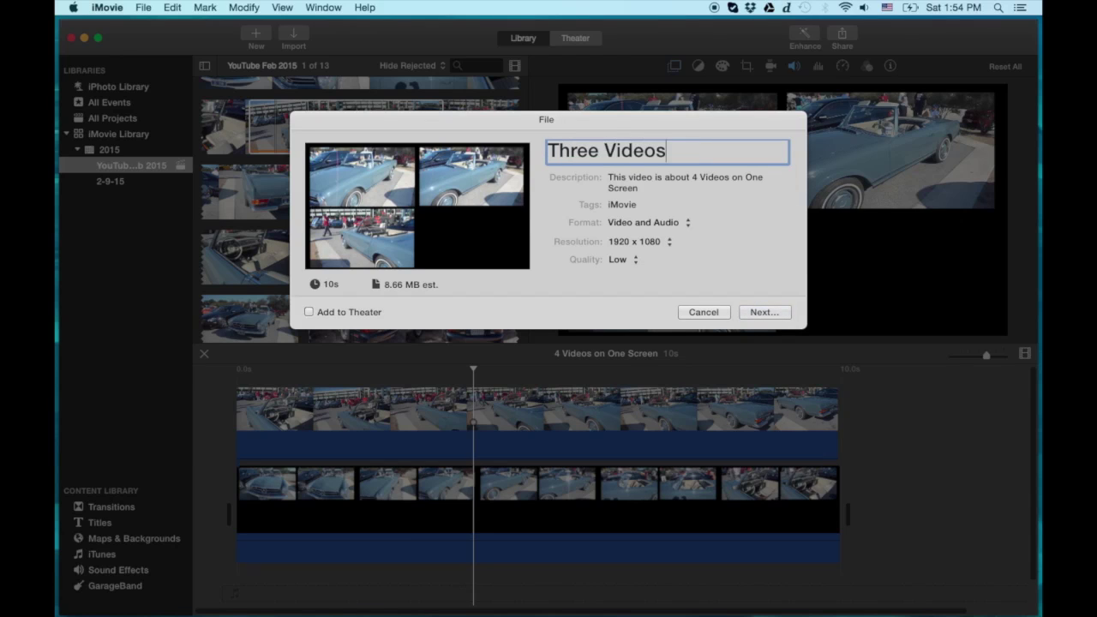
click(759, 314)
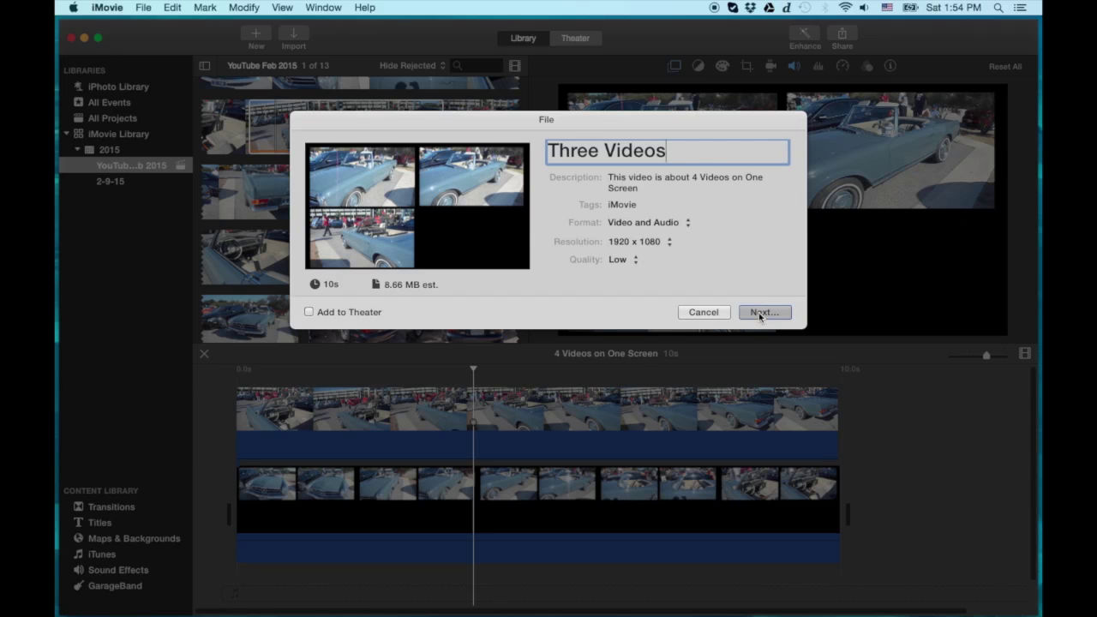
click(665, 212)
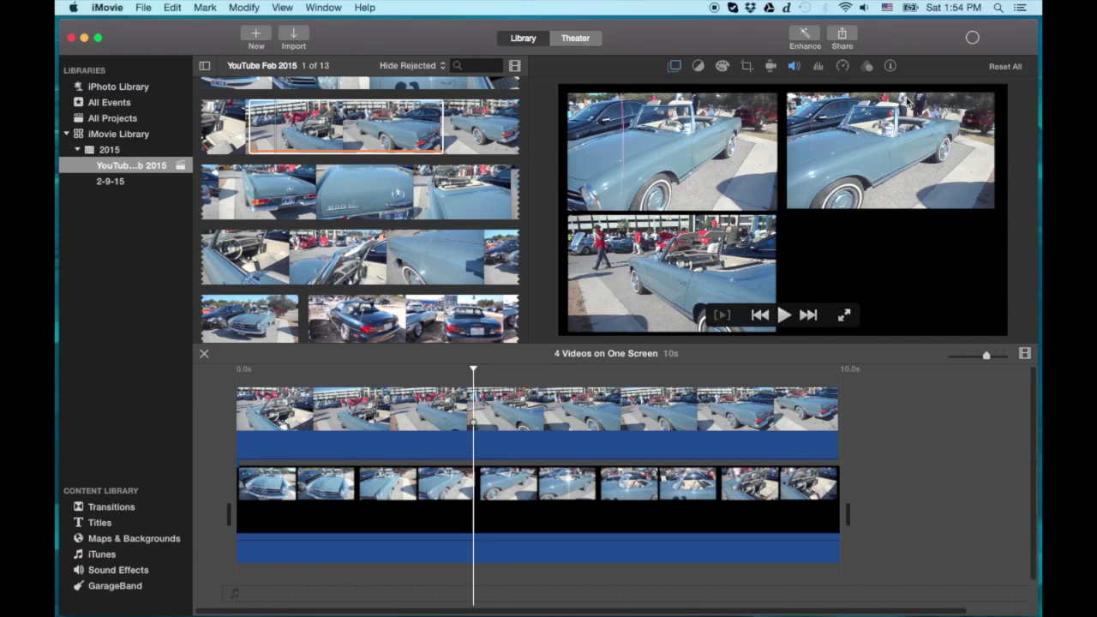
click(974, 40)
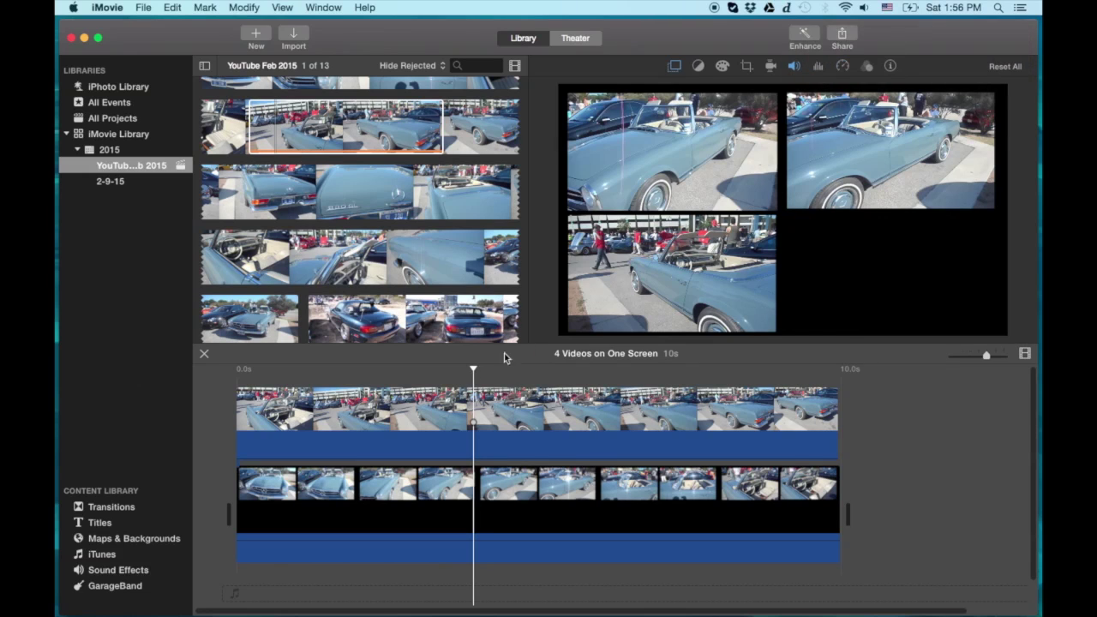
Delete the overlay and main clips, emptying the project timeline.
click(429, 406)
key(Delete)
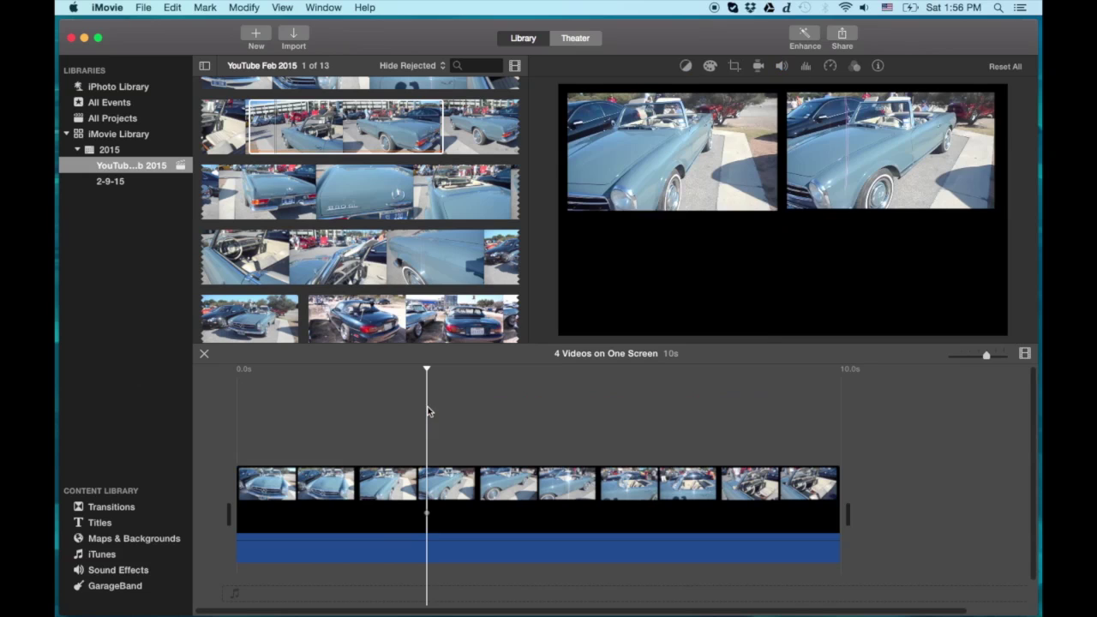
click(392, 500)
key(Delete)
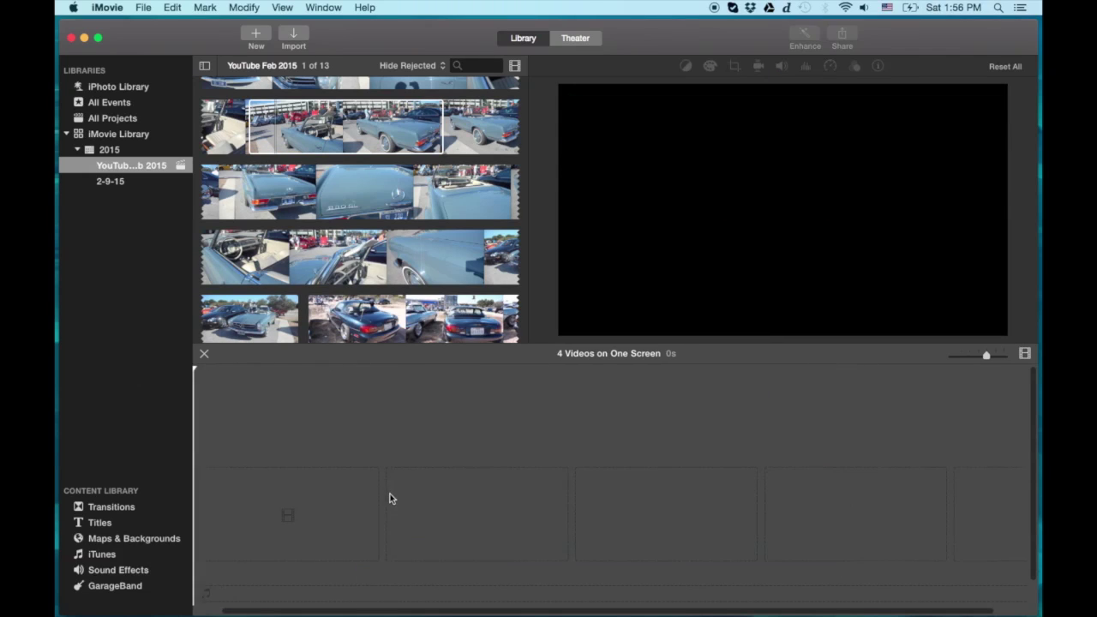
Import Three Videos.mp4 from the Desktop into the YouTube Feb 2015 event.
click(299, 37)
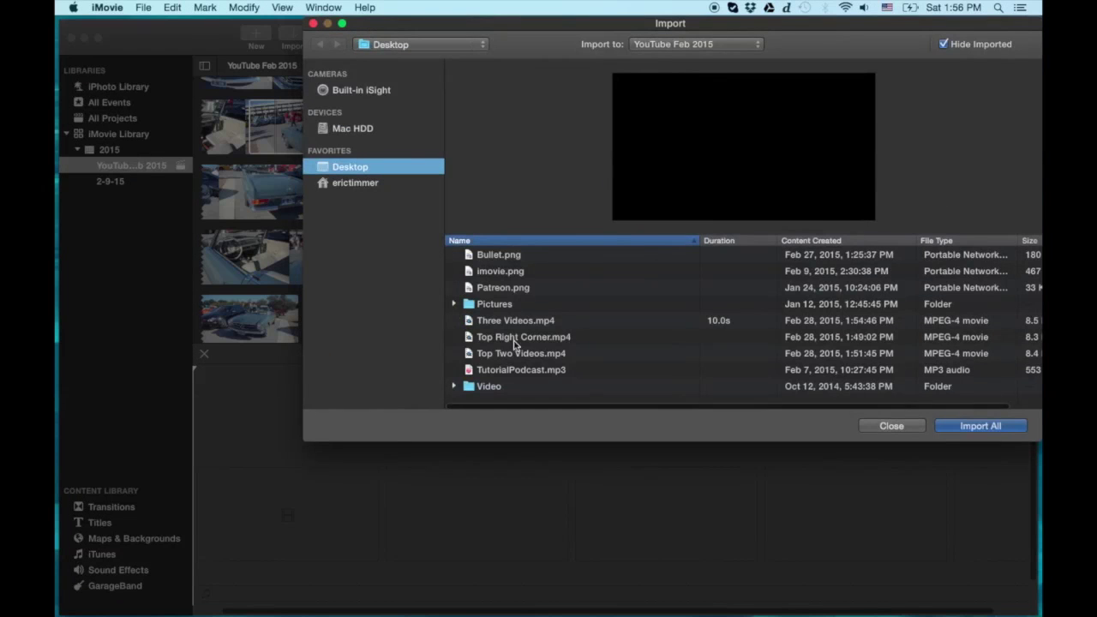
click(514, 324)
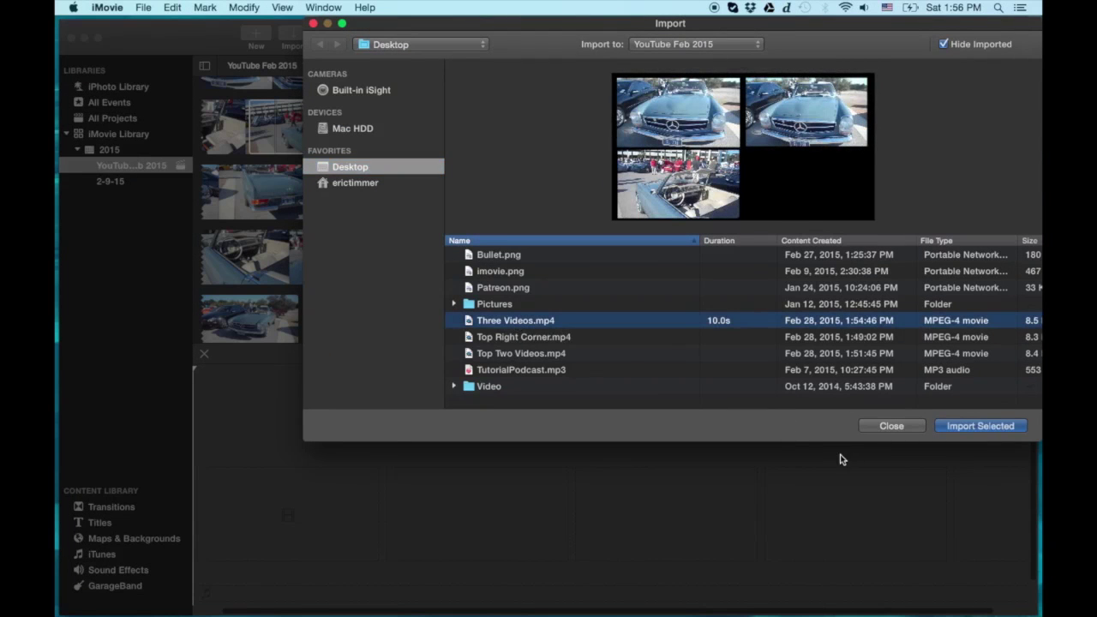
click(949, 429)
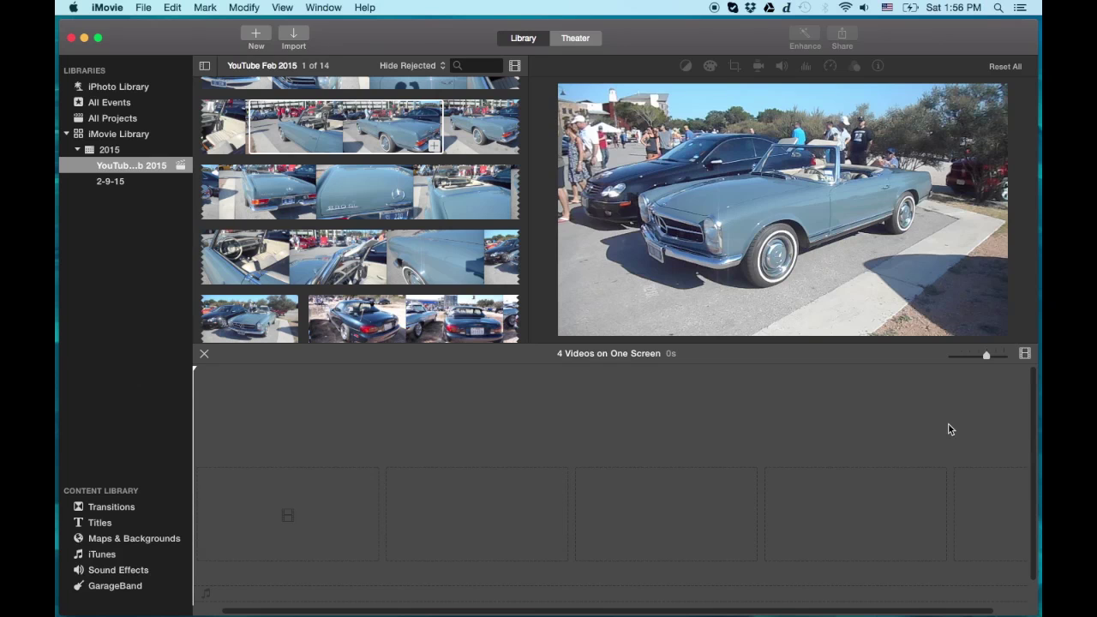
Place the Three Videos clip into the project timeline.
scroll(418, 182, down, 5)
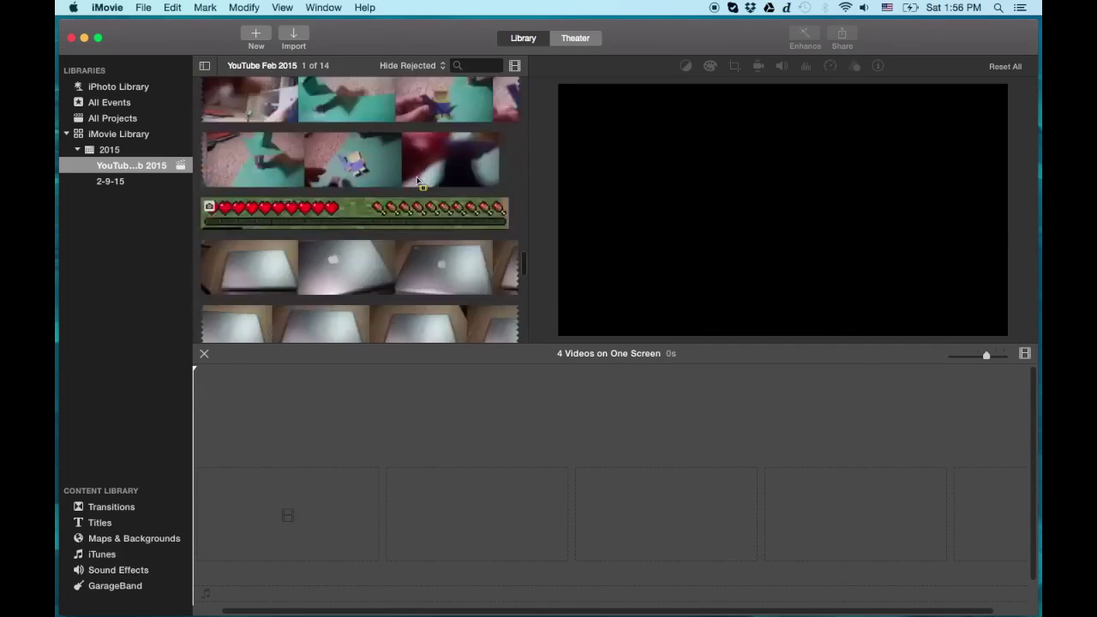
scroll(418, 182, down, 5)
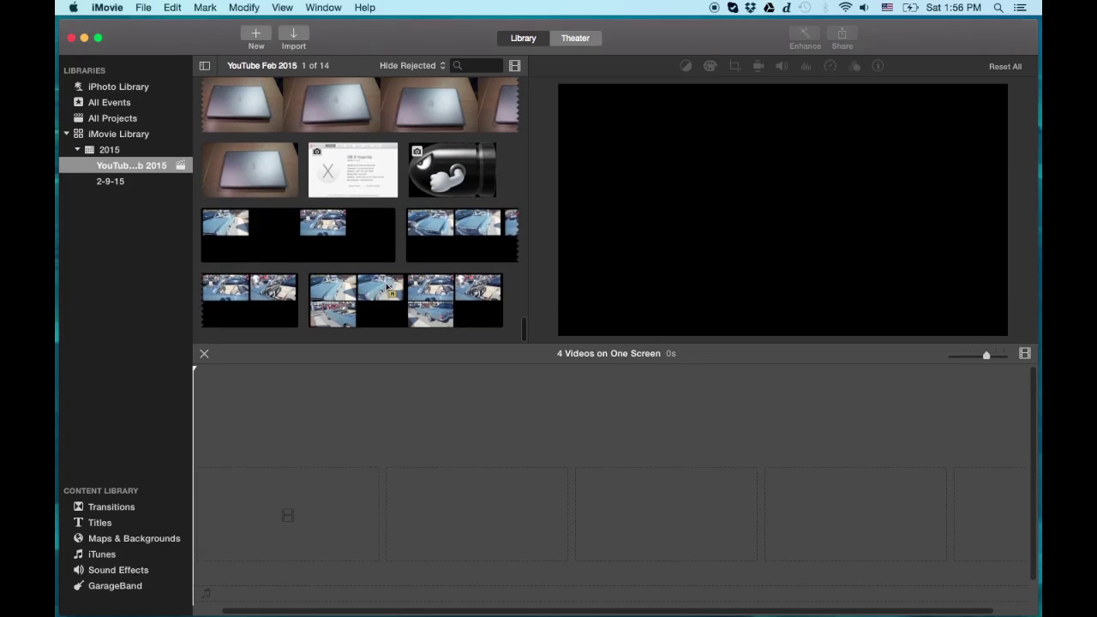
drag(373, 294, 247, 514)
Overlay a selected range of DSCN0378 above the main clip, with its volume dragged to 0%.
scroll(350, 249, up, 10)
scroll(350, 248, up, 3)
scroll(291, 260, down, 3)
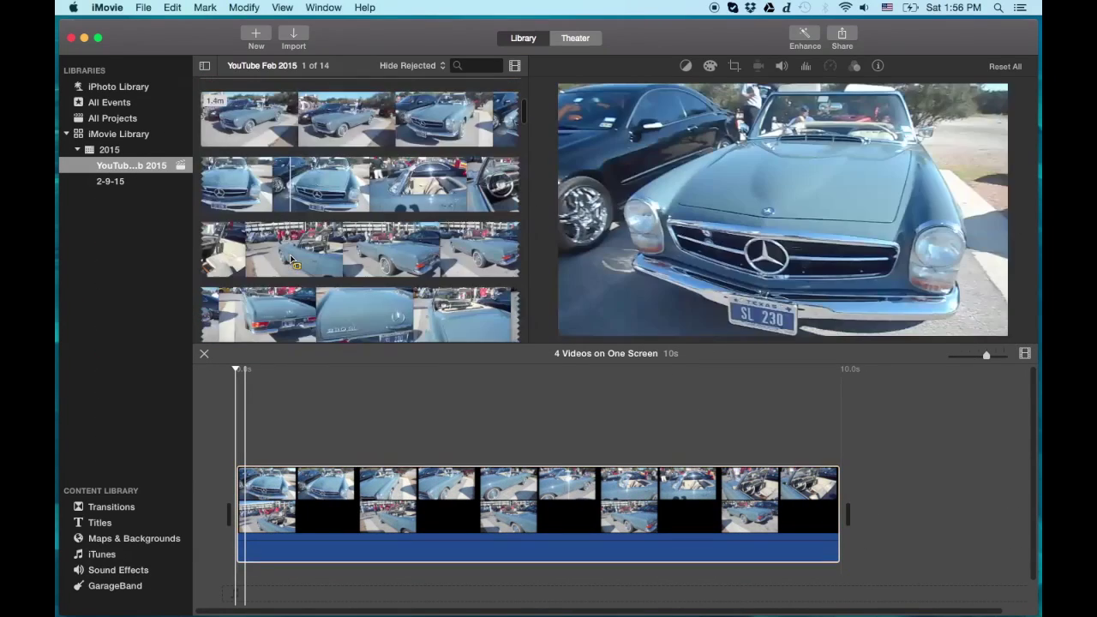
scroll(291, 259, down, 1)
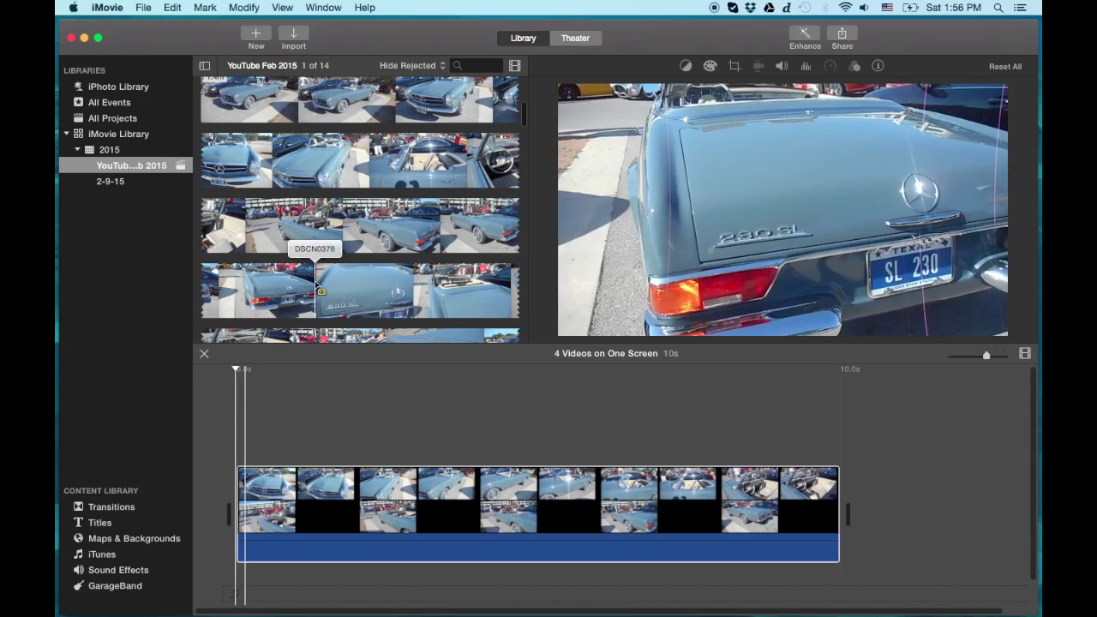
drag(295, 291, 492, 296)
drag(343, 291, 236, 404)
drag(385, 441, 380, 487)
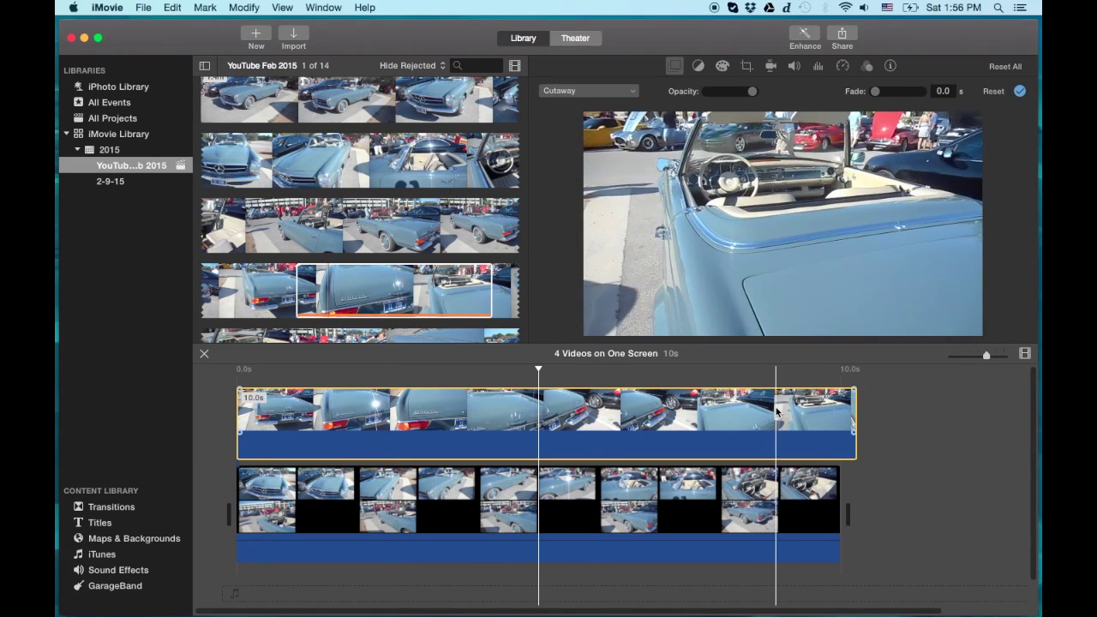
Trim the overlay to 10.0s and make it a Picture in Picture with 0 transition duration.
drag(854, 407, 840, 408)
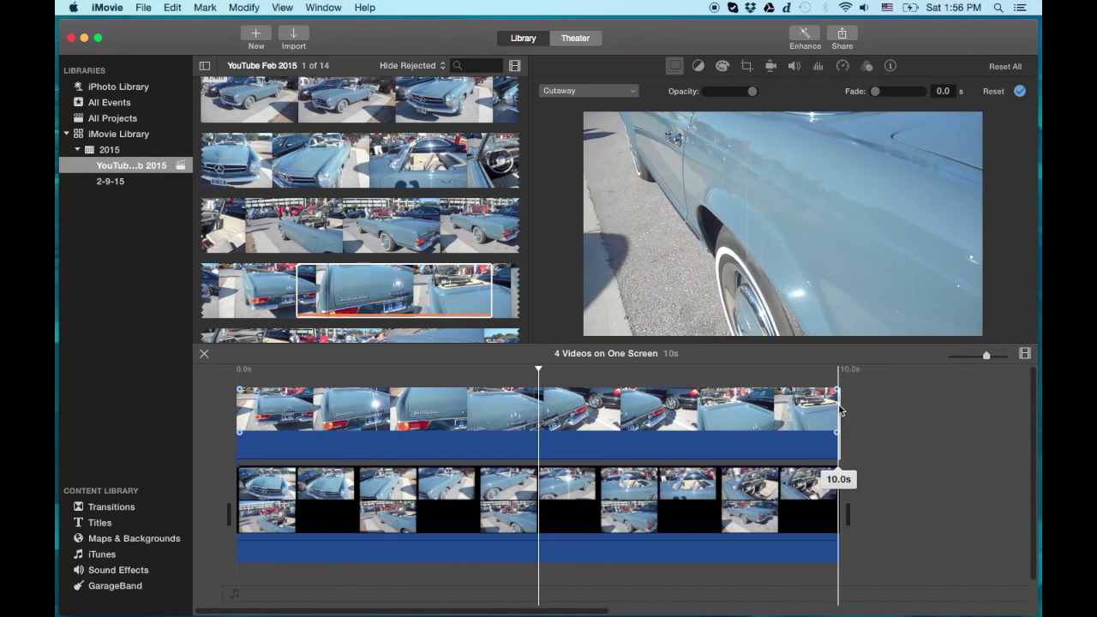
click(636, 417)
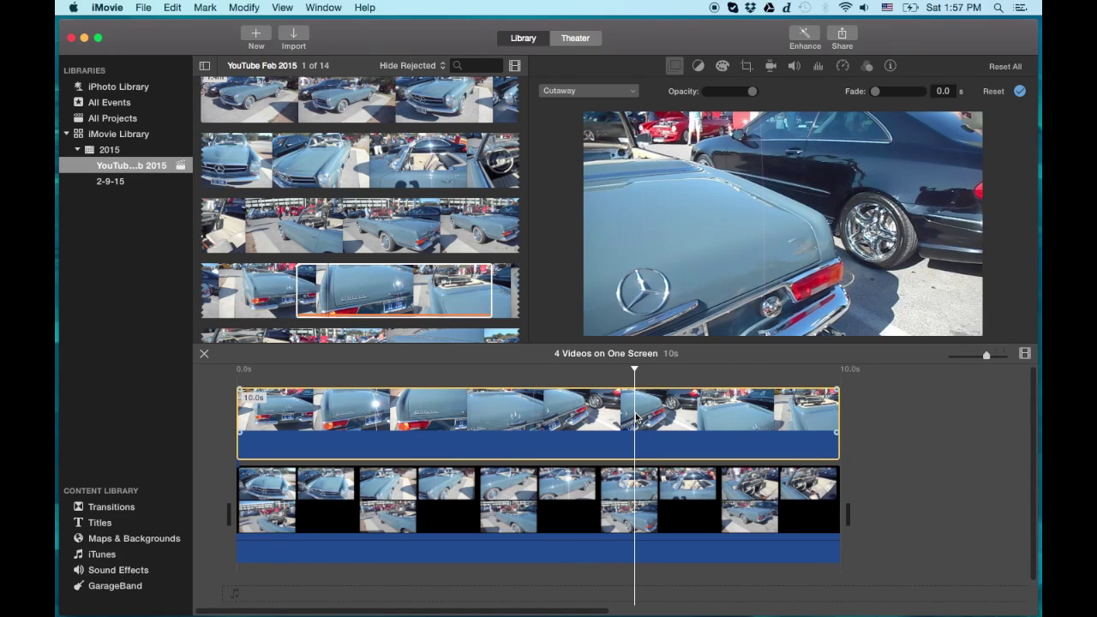
click(604, 91)
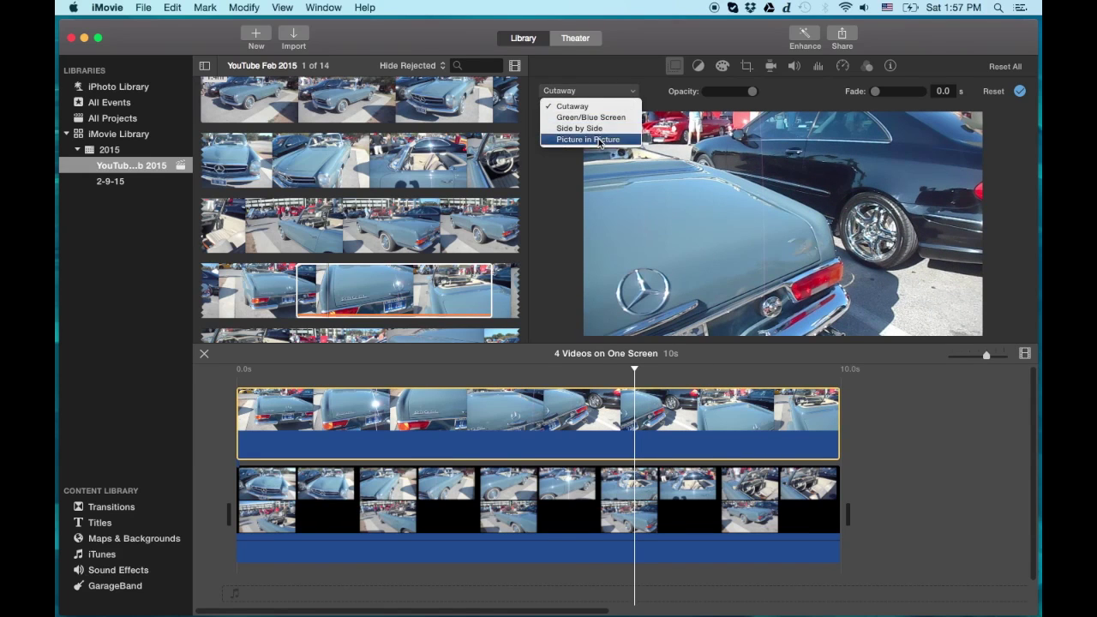
click(600, 140)
click(733, 90)
text(0)
key(Return)
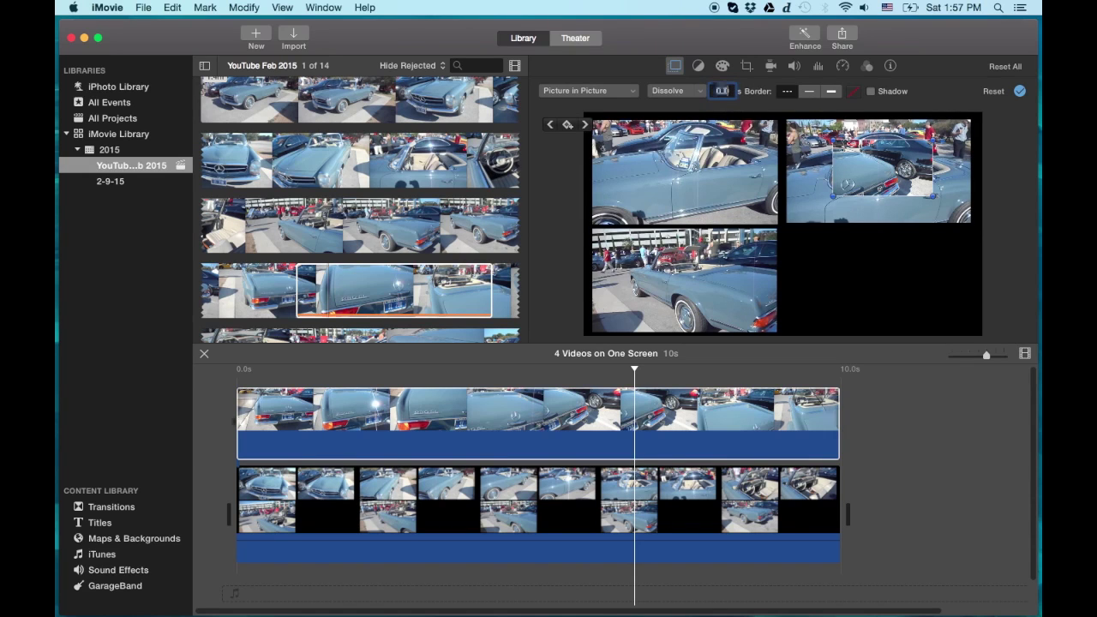
Fit the inset into the bottom-right quadrant, apply it, and play the four-video project.
drag(877, 177, 830, 269)
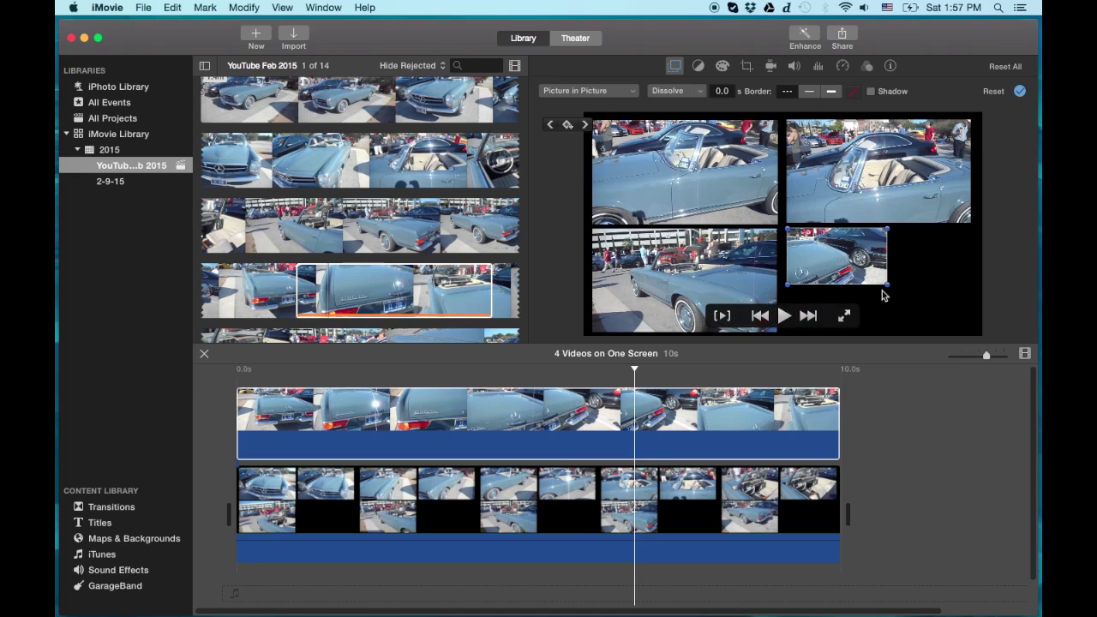
drag(888, 289, 971, 320)
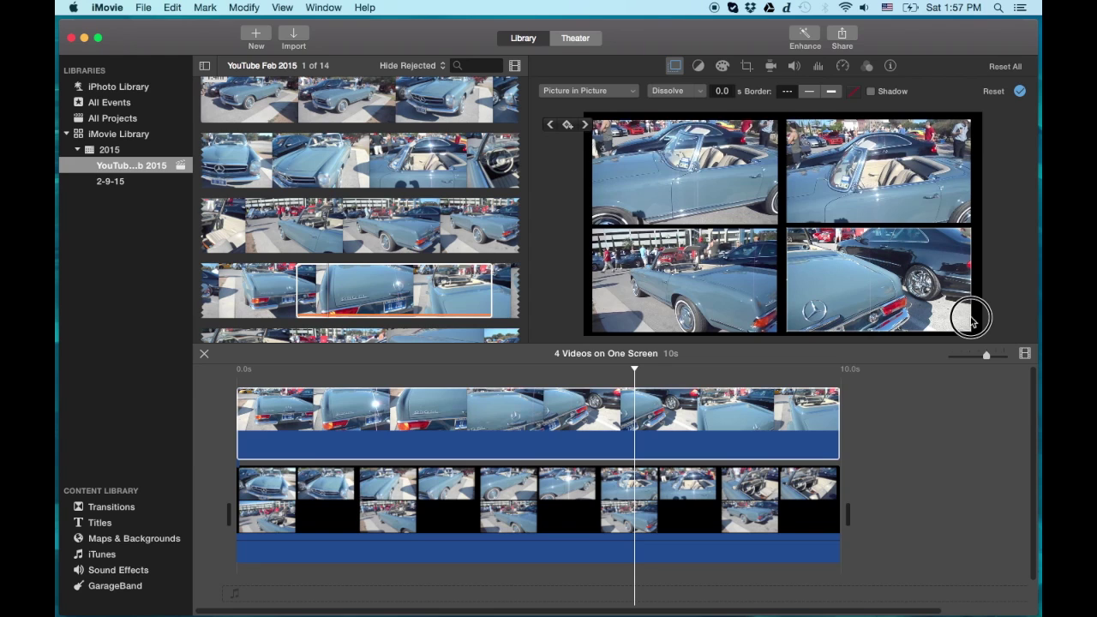
drag(971, 321, 971, 321)
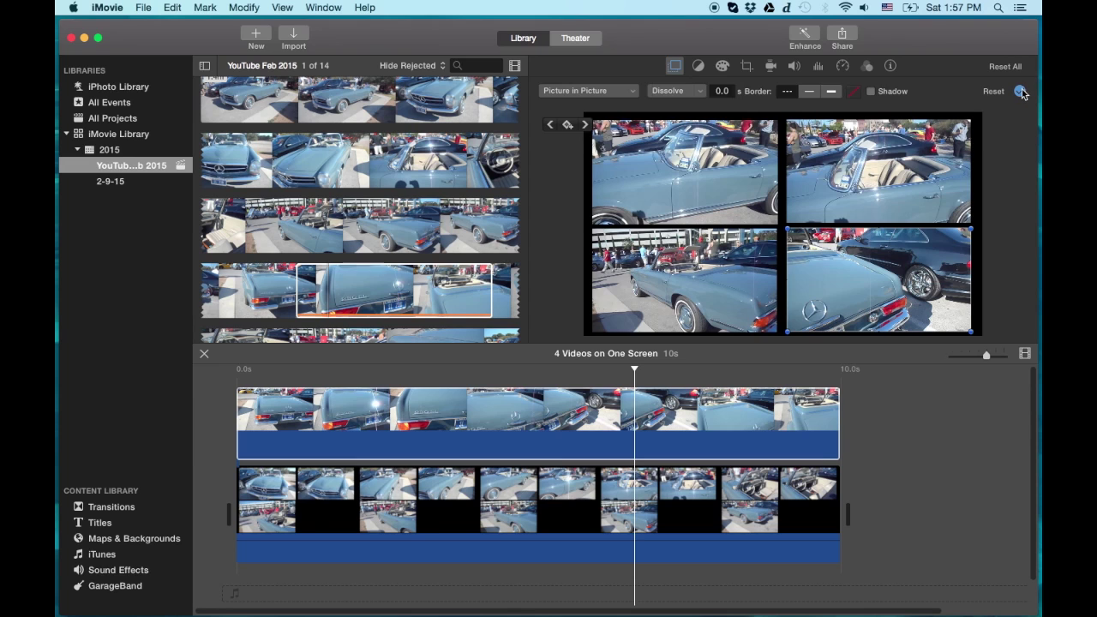
click(1020, 91)
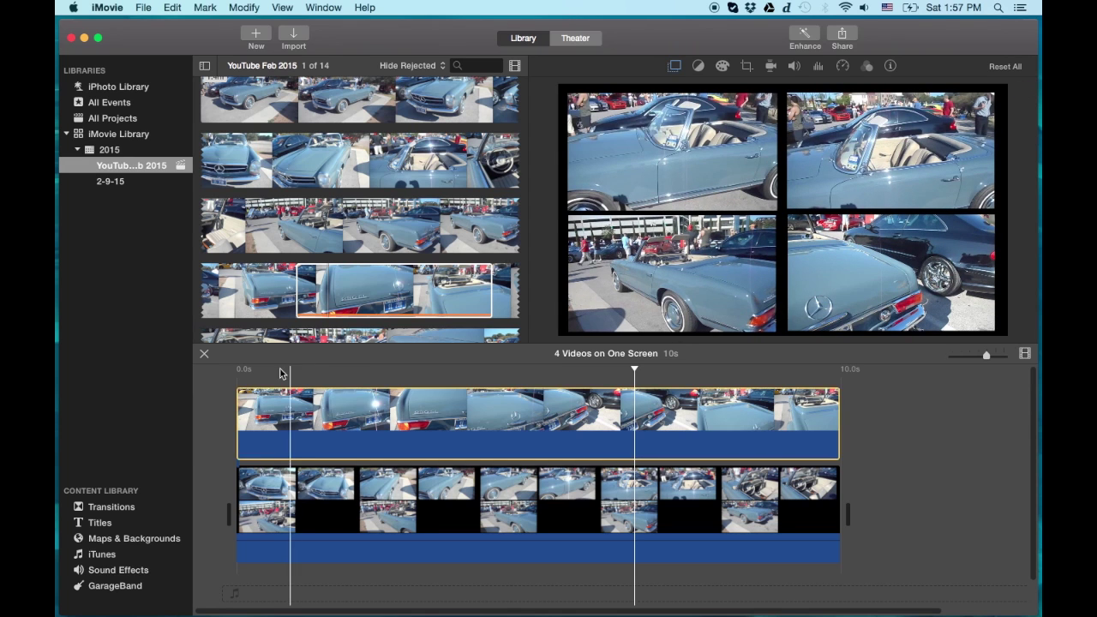
click(241, 392)
key(/)
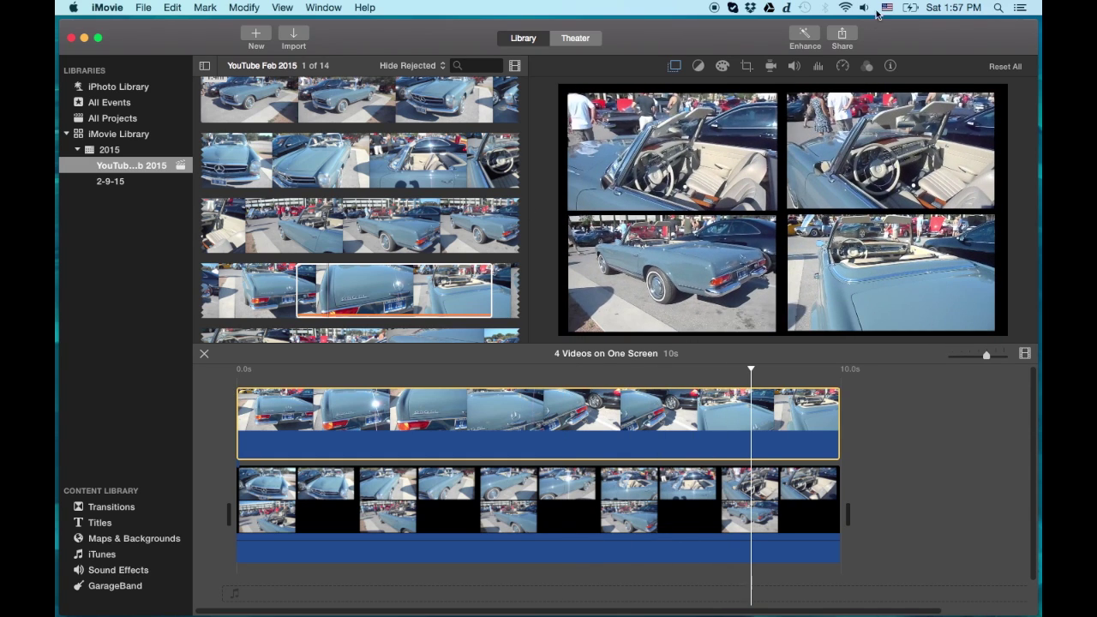
Start a Share > File export and title it '4 Videos One Screen'.
click(844, 34)
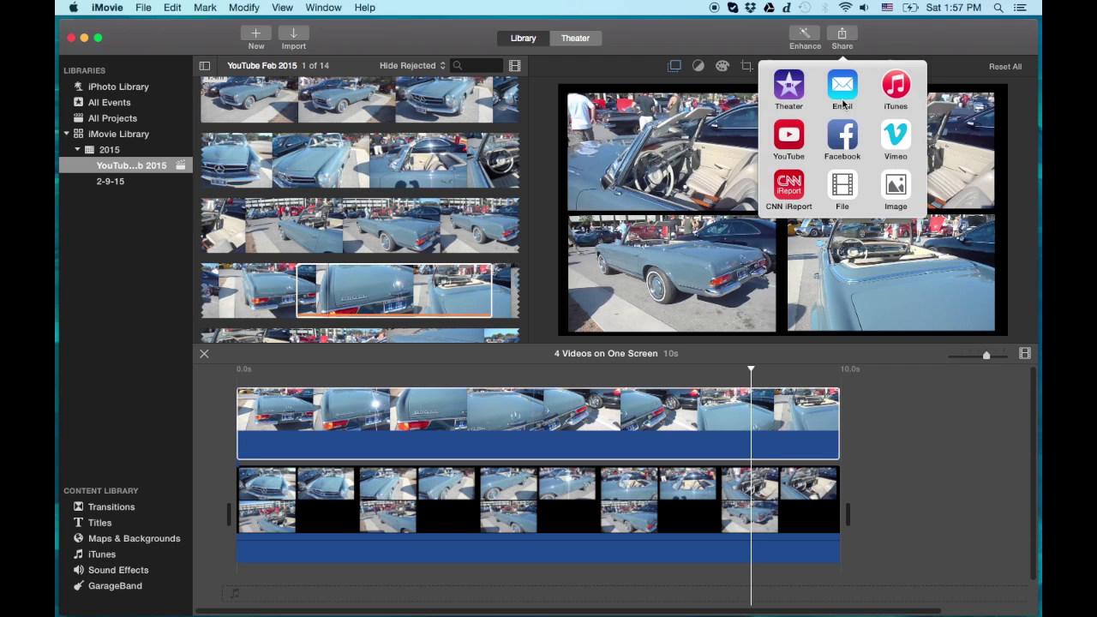
click(850, 184)
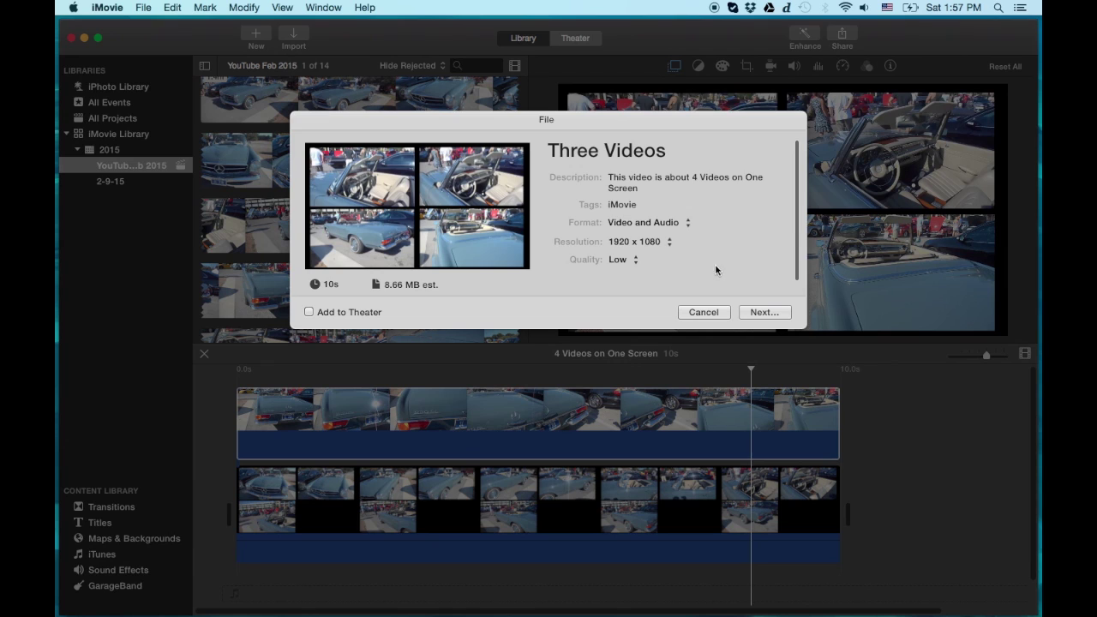
click(669, 150)
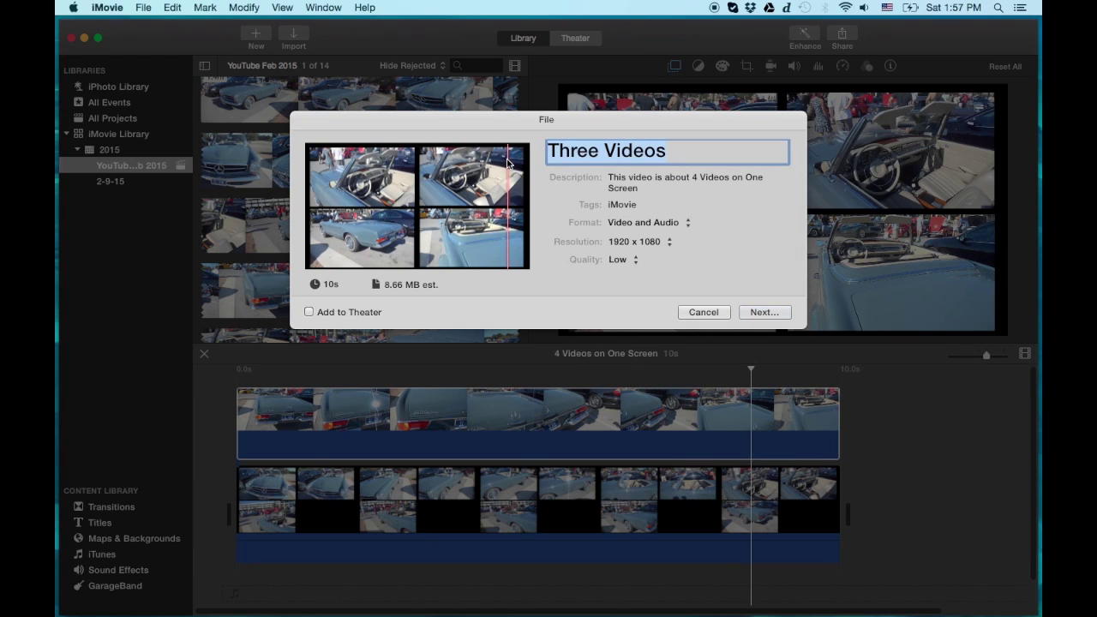
text($)
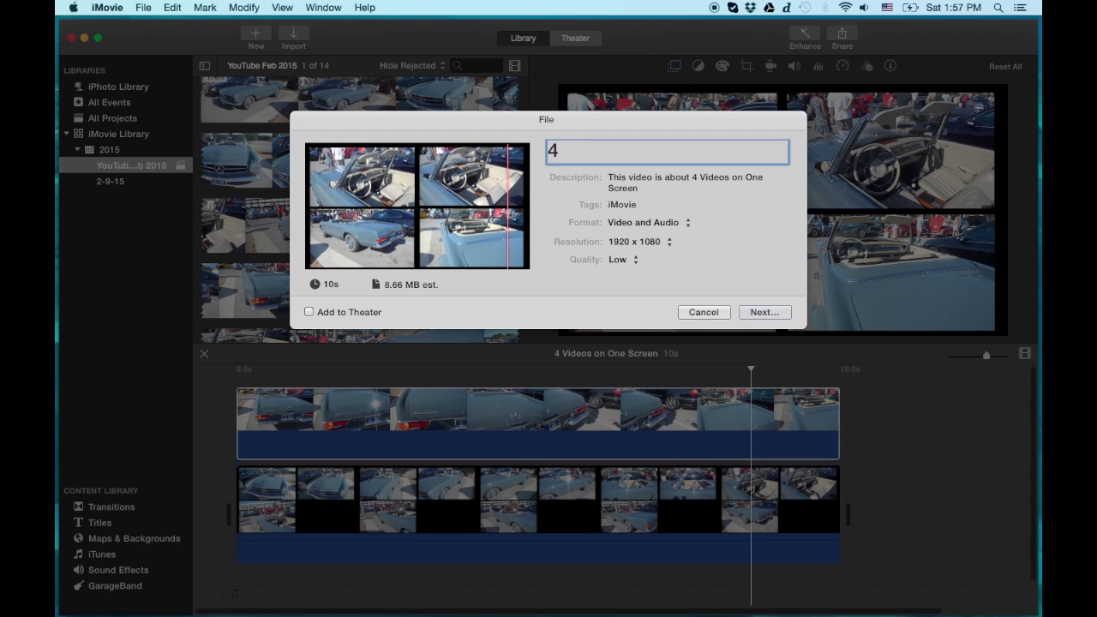
text( V)
key(BackSpace)
text(P)
text( n)
text( P V)
text(ido)
key(BackSpace)
key(BackSpace)
key(BackSpace)
key(BackSpace)
key(BackSpace)
key(BackSpace)
key(BackSpace)
key(BackSpace)
key(BackSpace)
key(BackSpace)
key(BackSpace)
text(Videos One Screen)
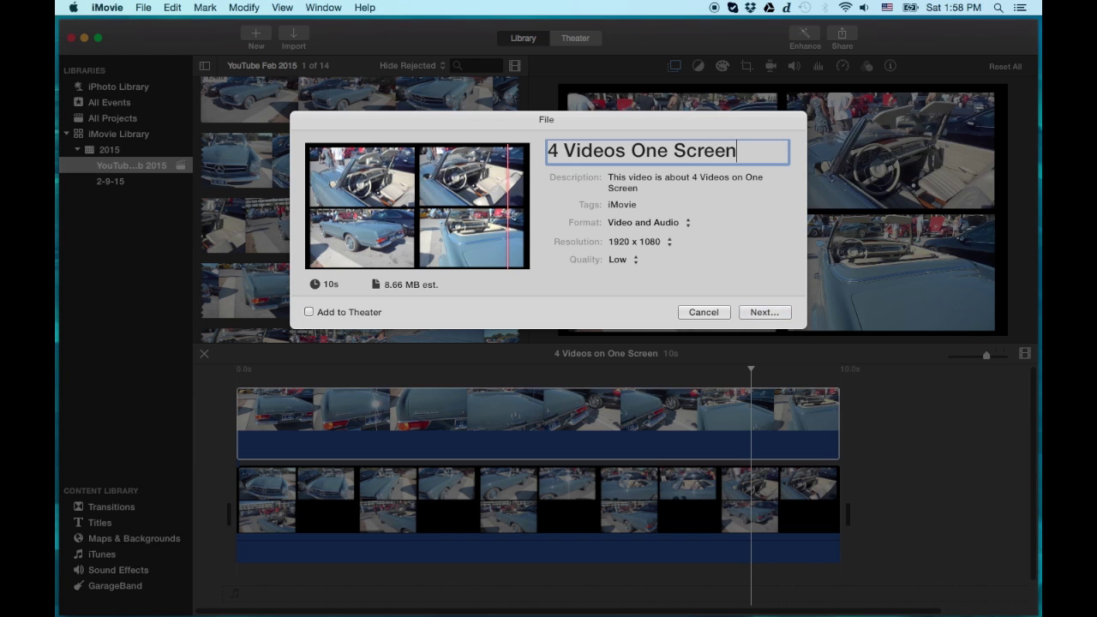
Save the movie to the Desktop and dismiss the export success notice.
click(764, 312)
click(659, 211)
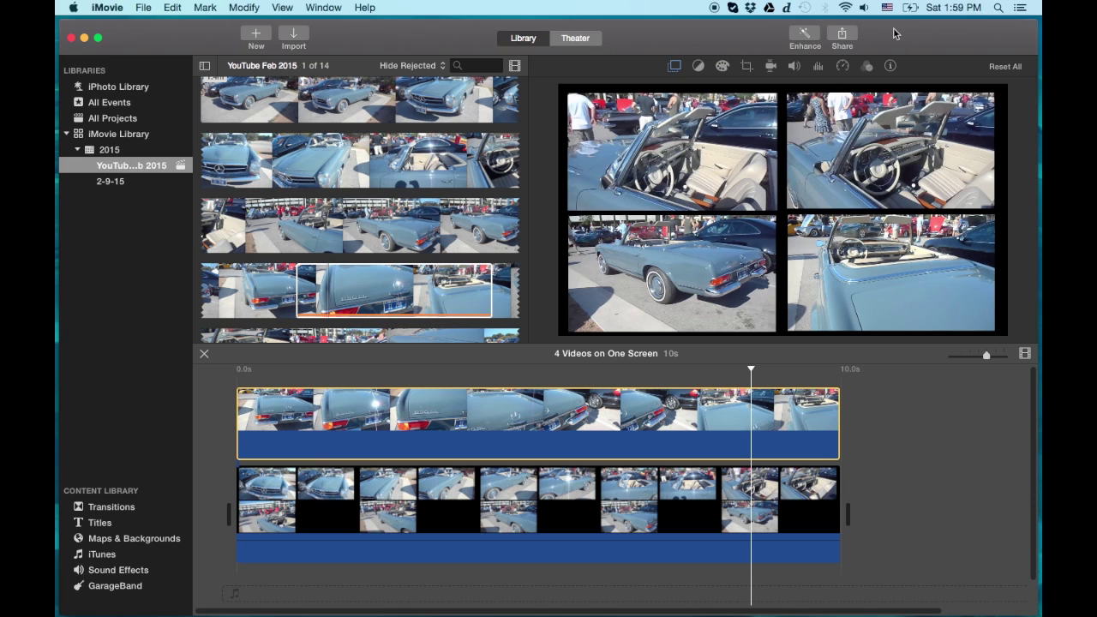
click(995, 41)
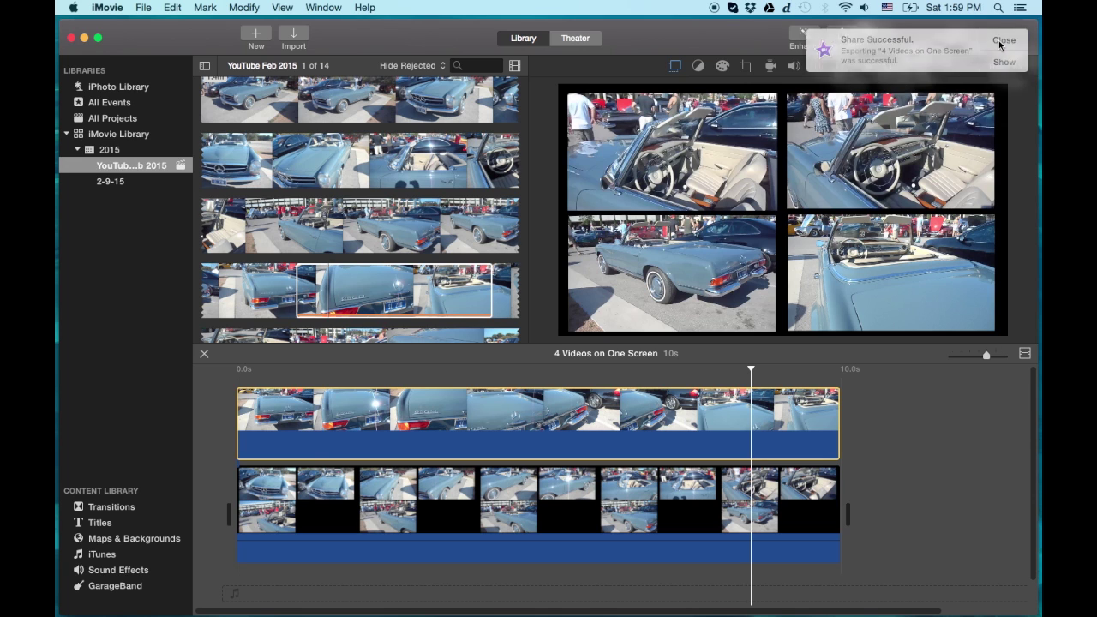
drag(882, 38, 881, 41)
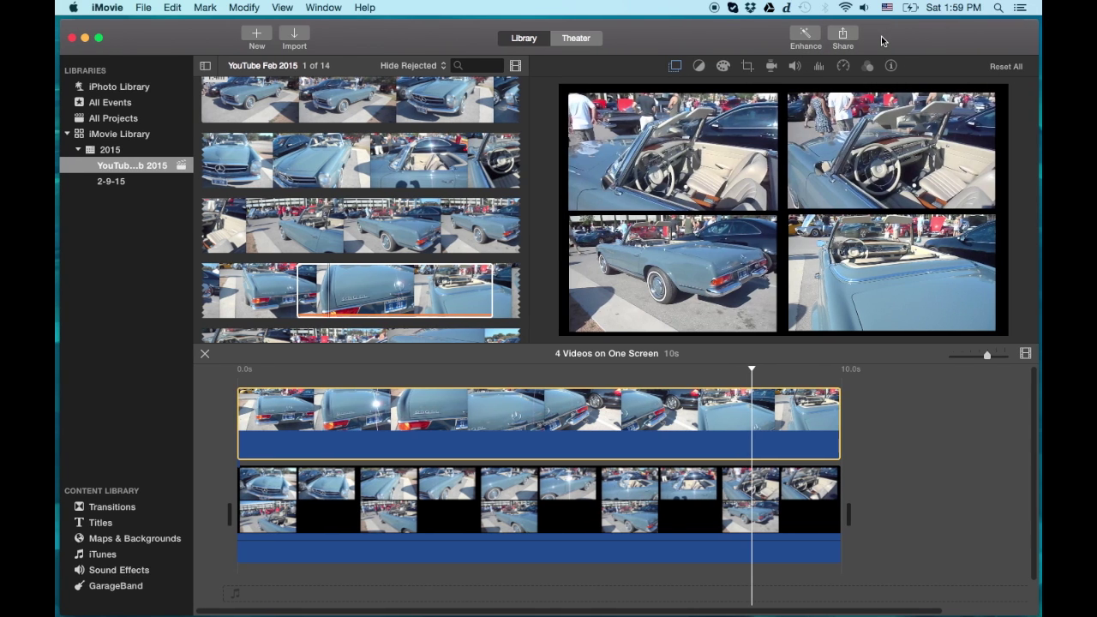
Quit iMovie, open 4 Videos One Screen.mp4 in QuickTime, and resize and position its window.
key(super+q)
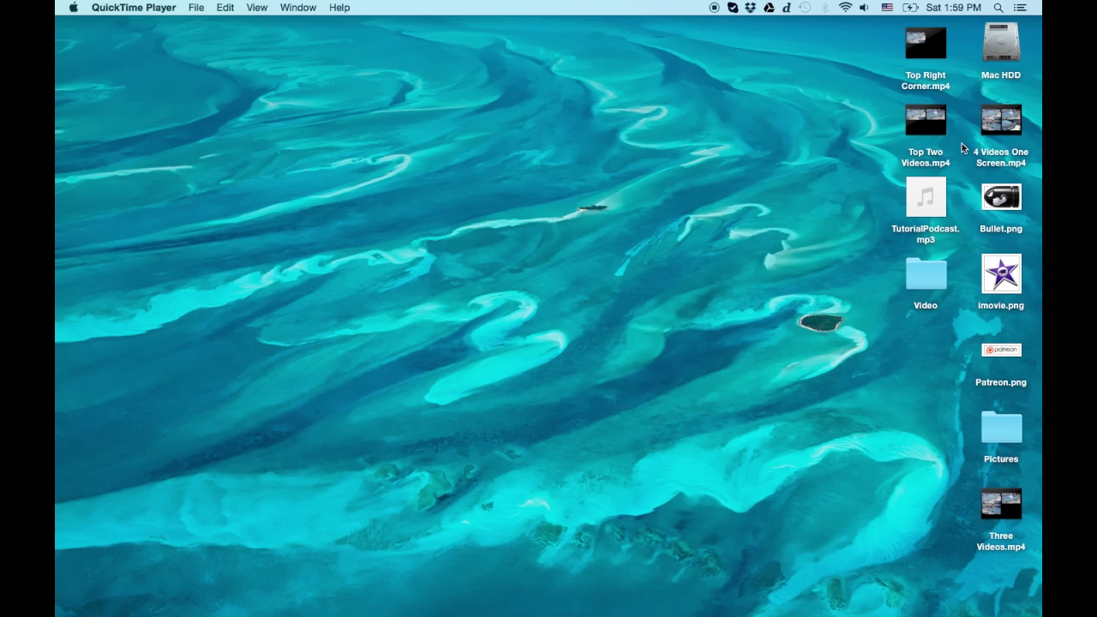
double_click(1015, 124)
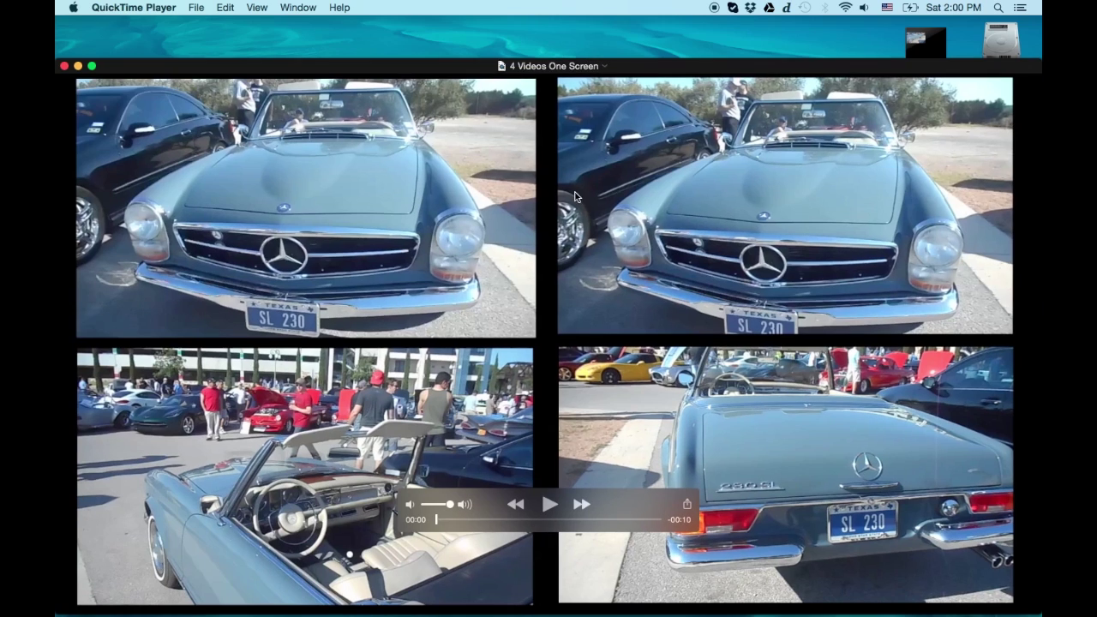
drag(59, 58, 393, 249)
drag(652, 257, 401, 56)
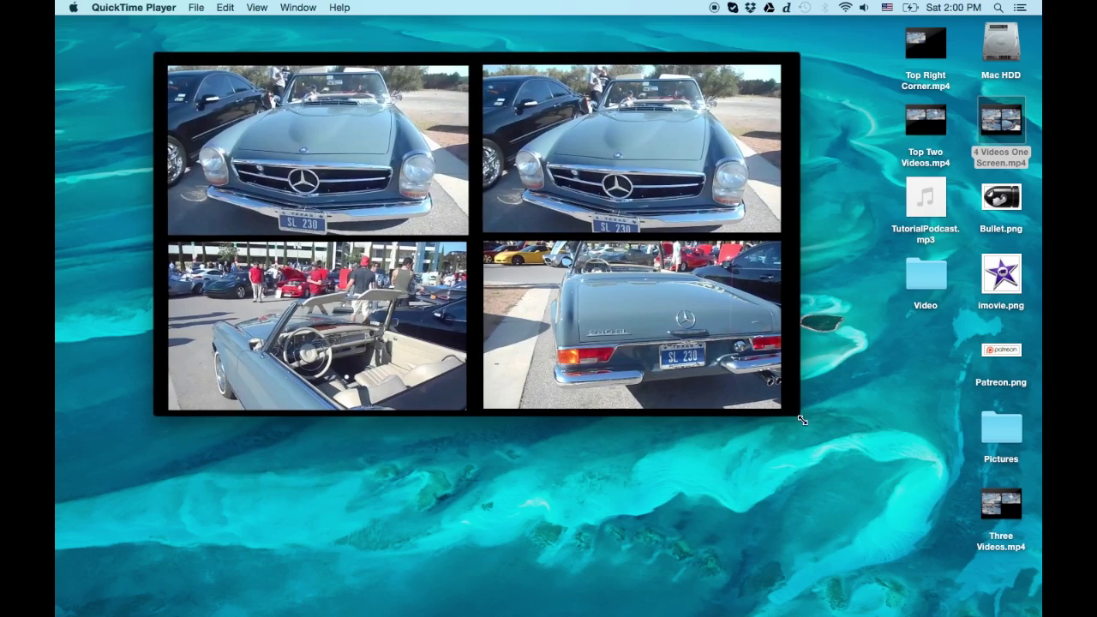
drag(801, 418, 909, 478)
drag(625, 64, 561, 55)
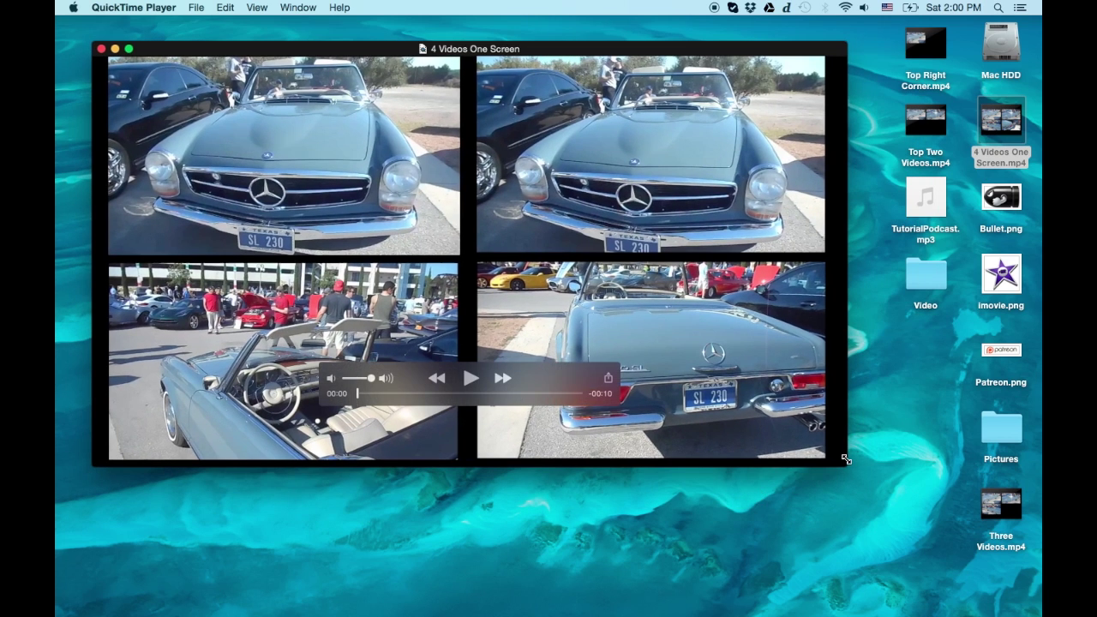
drag(847, 462, 887, 489)
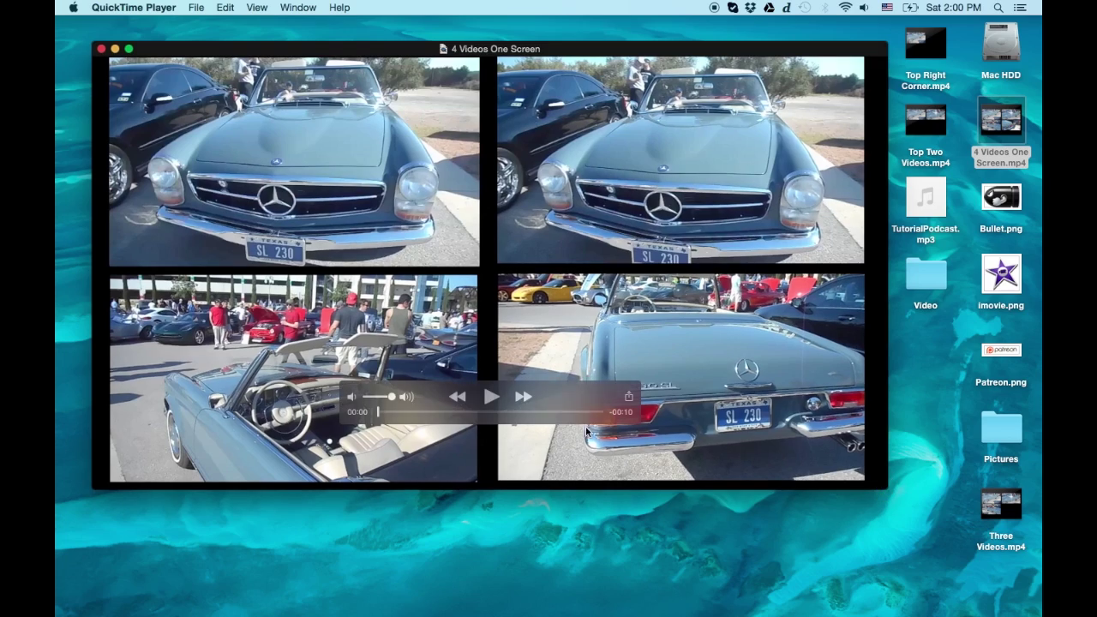